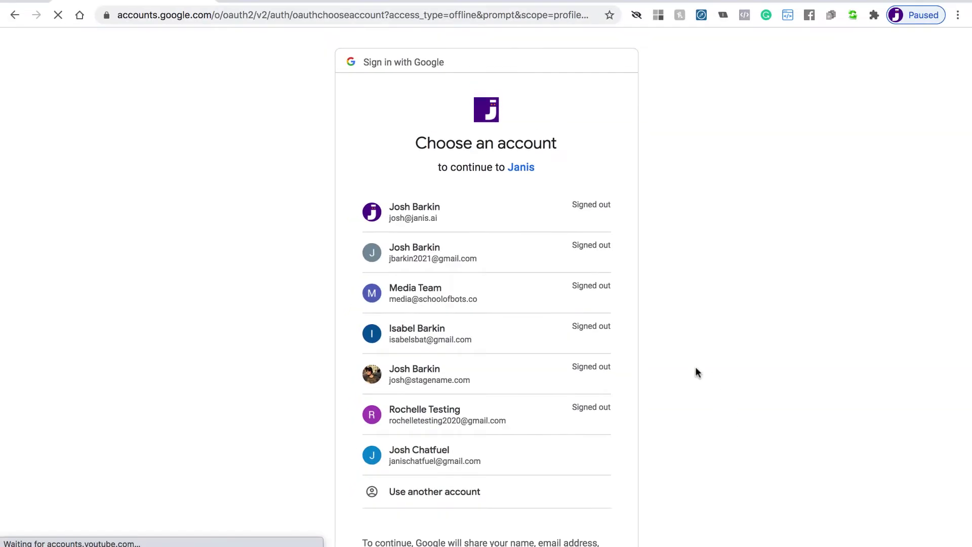
Step: Sign in with the Chatfuel Google account and allow Janis access to it
click(461, 453)
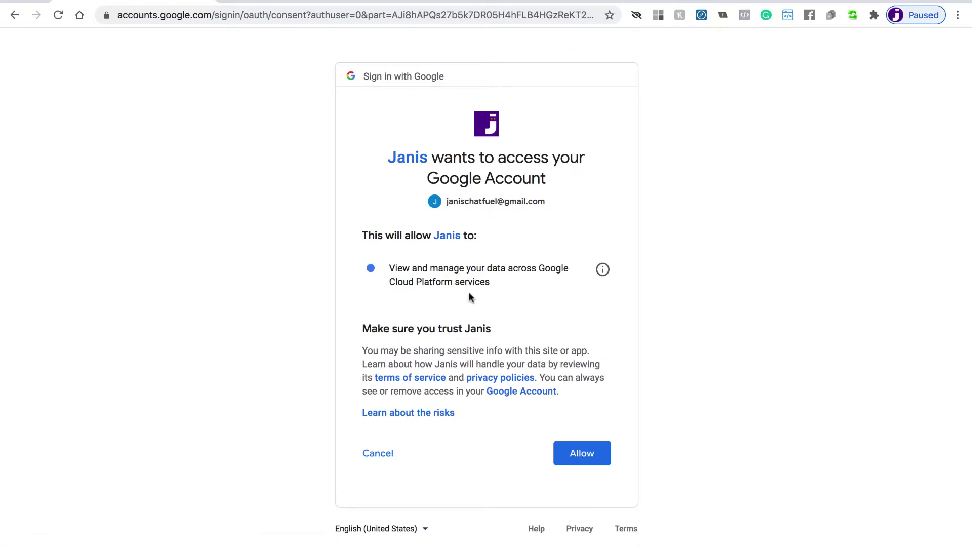
click(582, 458)
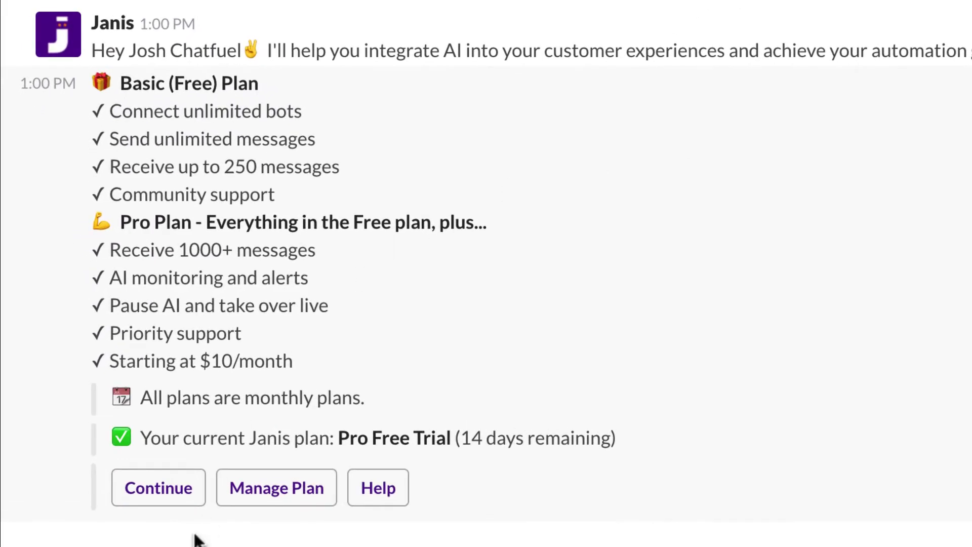
Step: Continue past the Janis plan overview and check the Personal Workspace list of Slack workspaces
click(159, 491)
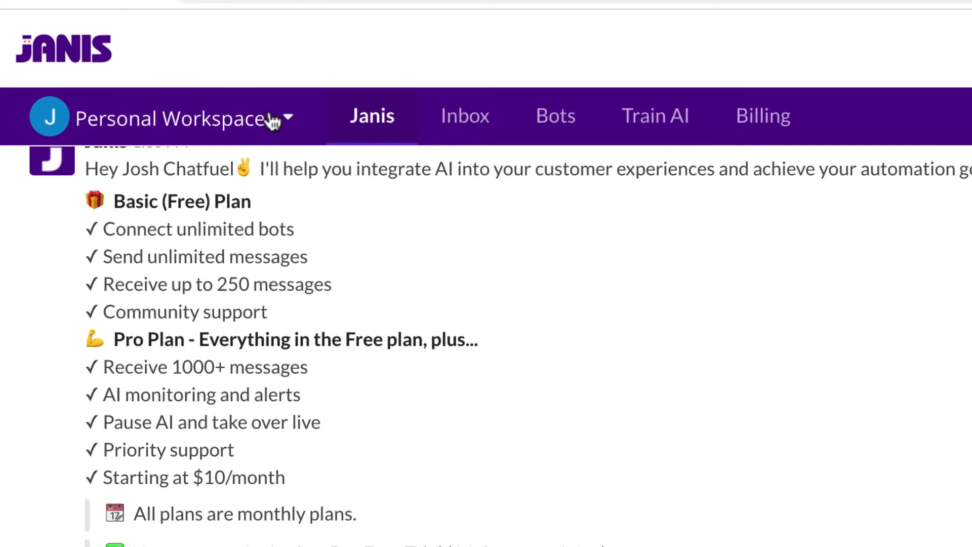
click(273, 121)
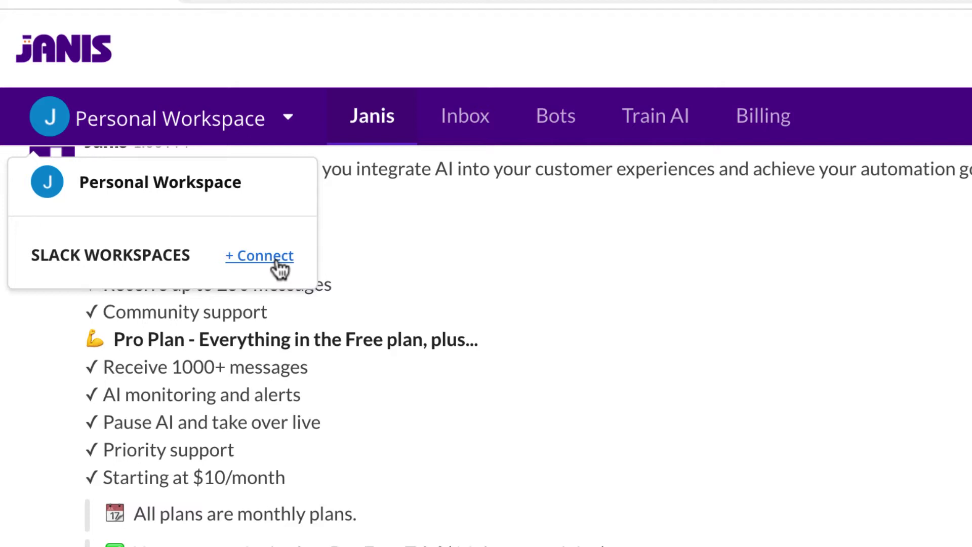
click(287, 129)
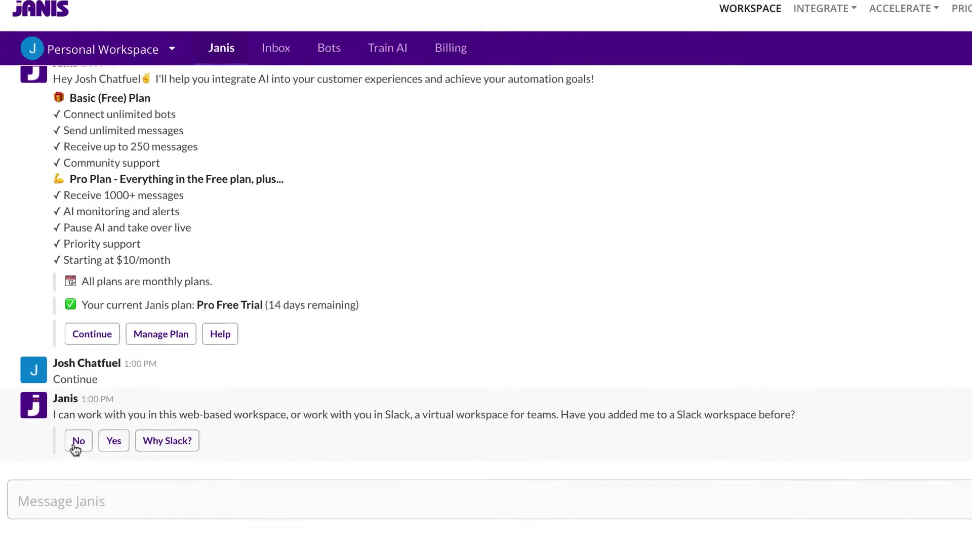
Step: Answer No to the Slack workspace question and start adding a new bot
click(76, 441)
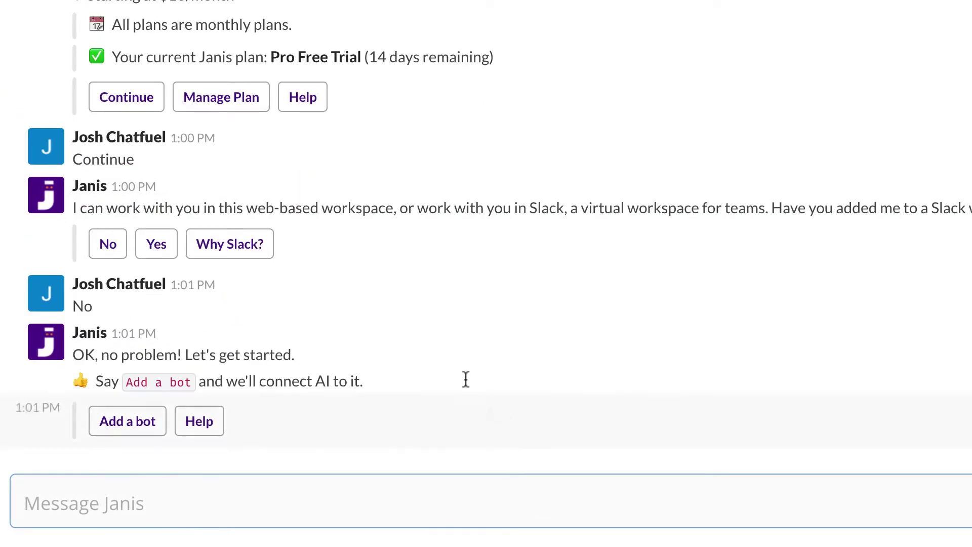
click(150, 430)
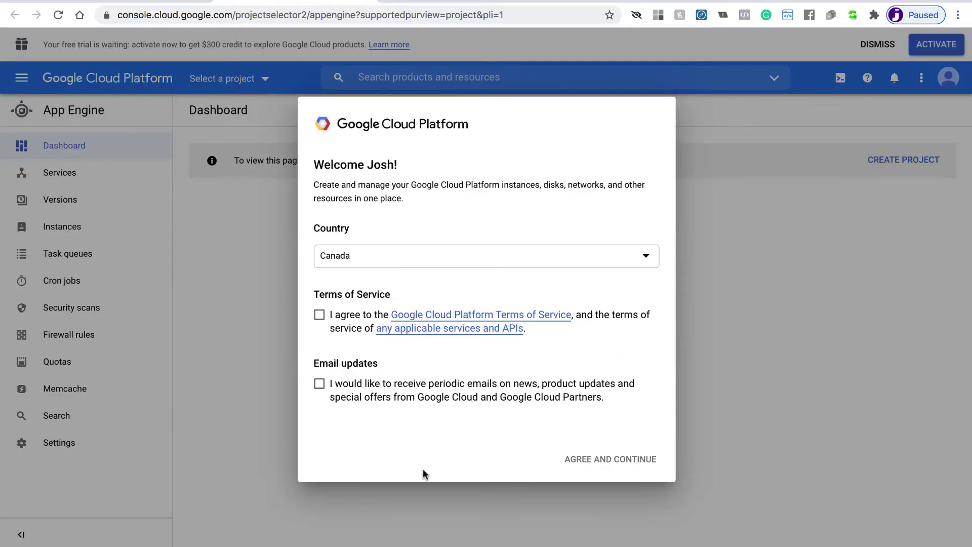
Step: Tick the Google Cloud Terms of Service checkbox and agree and continue
click(319, 316)
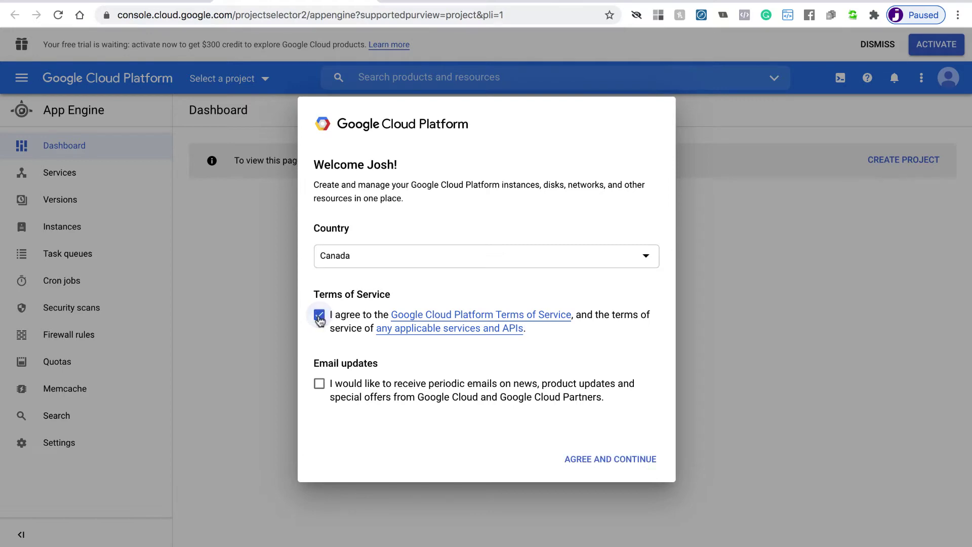
click(591, 461)
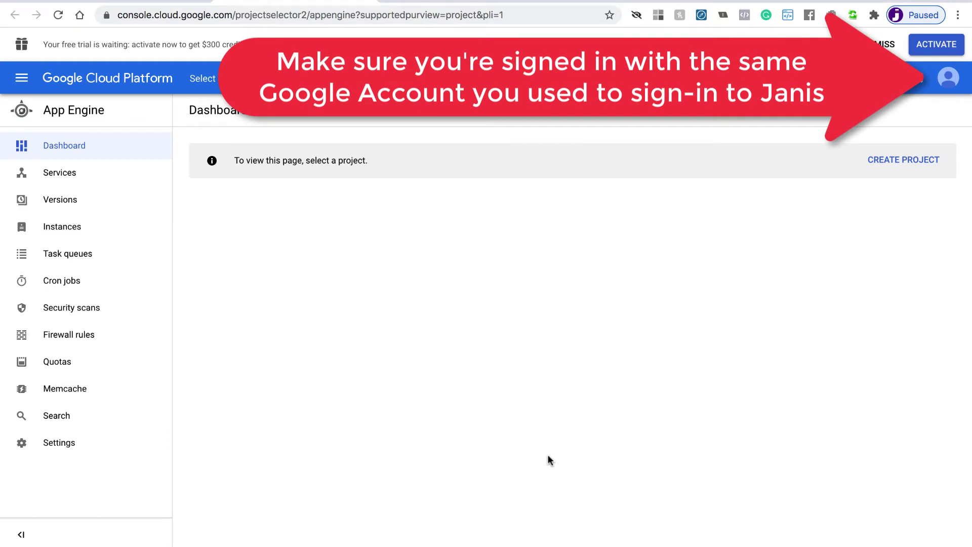
Step: Back in Janis, create a new Dialogflow agent with the name AuctionBot
click(149, 2)
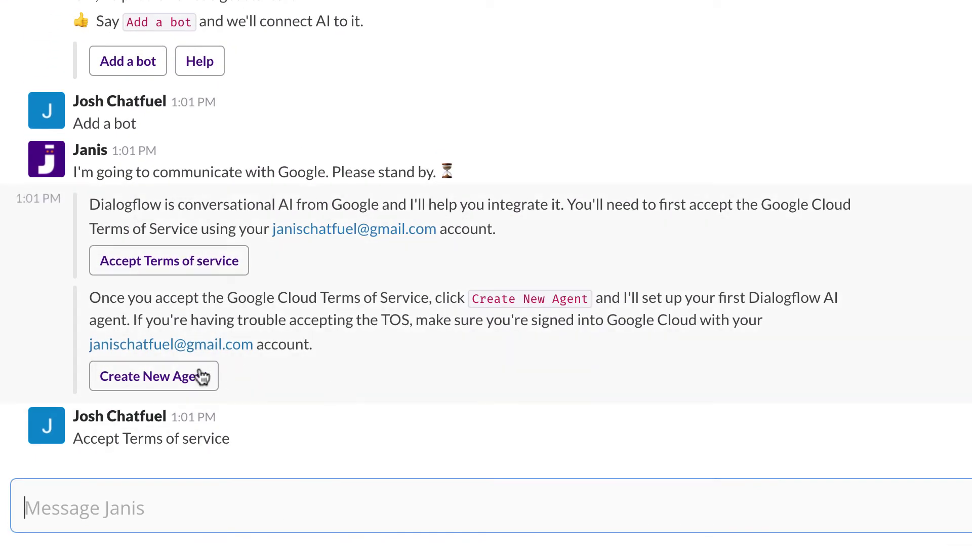
click(178, 380)
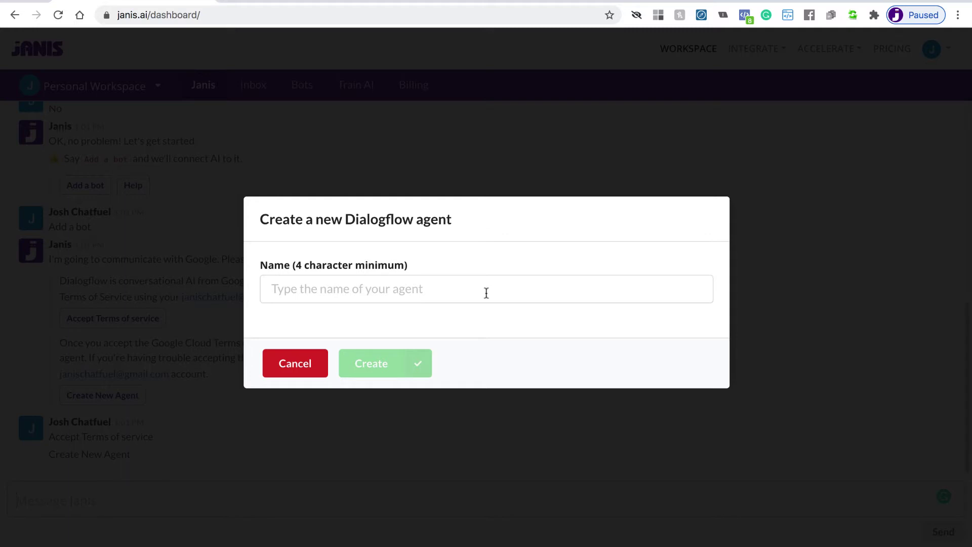
click(486, 292)
text(AuctionBo)
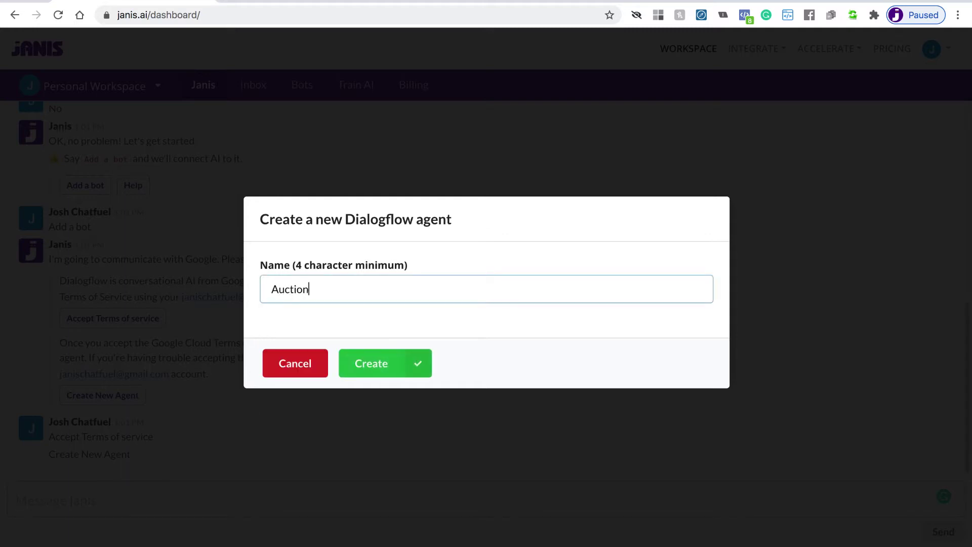
text(t)
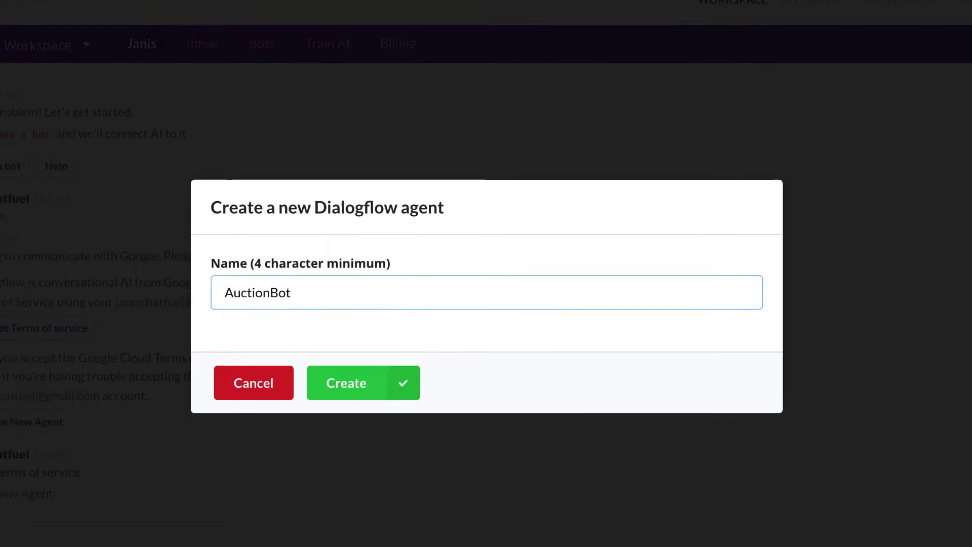
click(380, 363)
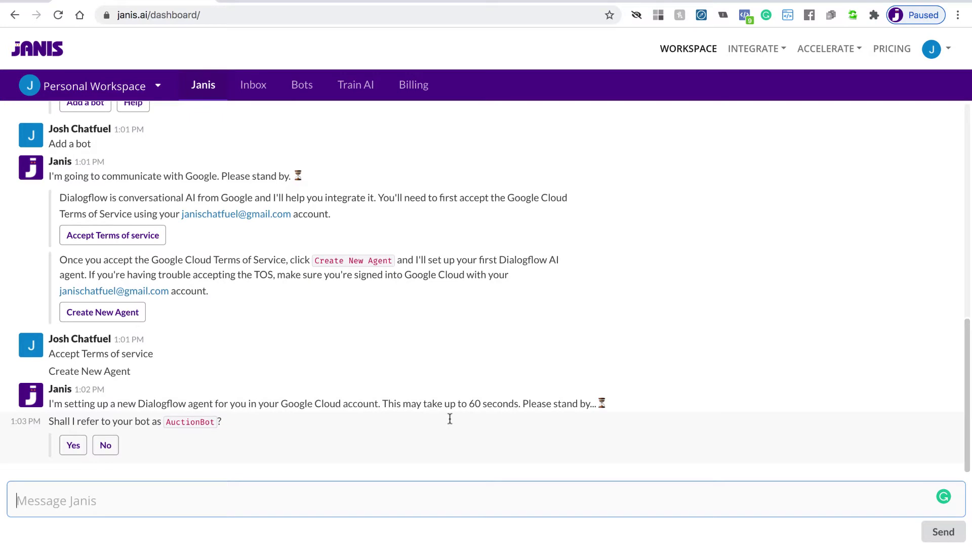
Step: Decline the AuctionBot name and save the bot name as 'My Auction Bot' instead
click(105, 445)
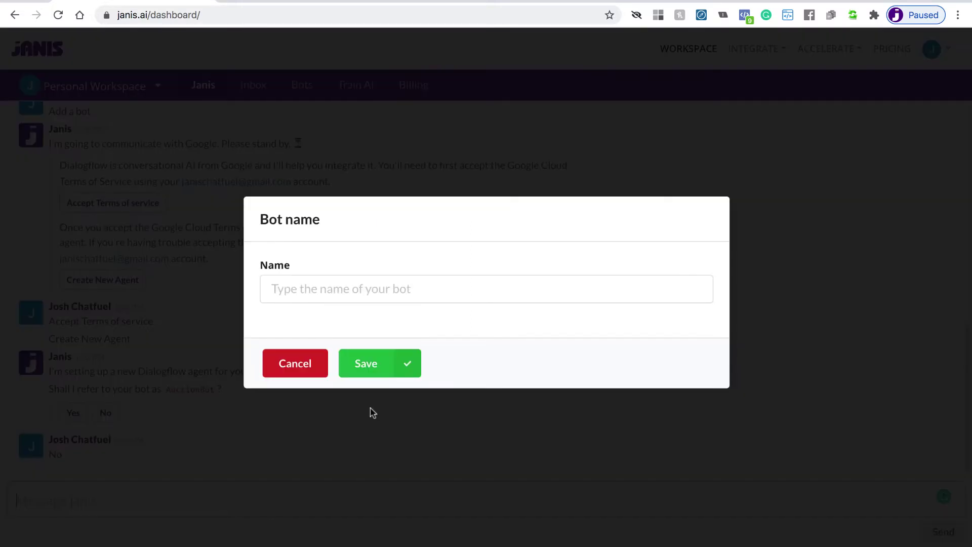
click(413, 285)
text(My)
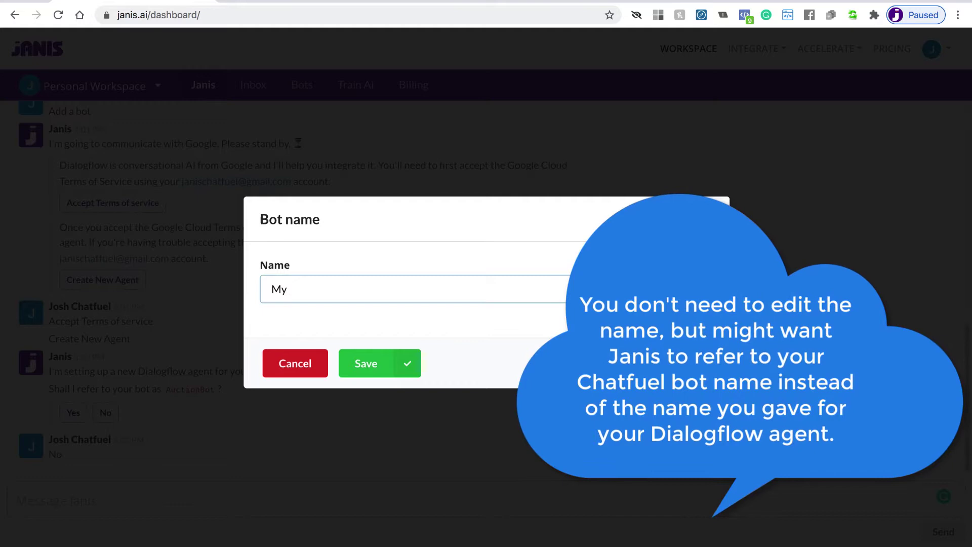
text( AUC)
key(BackSpace)
key(BackSpace)
text(UCTIO)
key(BackSpace)
key(BackSpace)
key(BackSpace)
key(BackSpace)
key(BackSpace)
text(uction Bot)
click(371, 360)
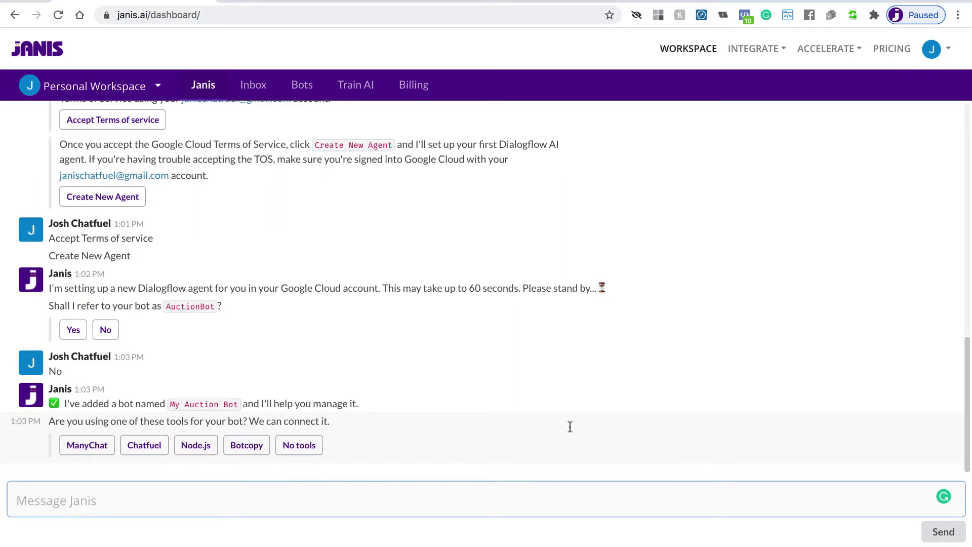
Step: Choose Chatfuel as the tool My Auction Bot is built with
click(150, 449)
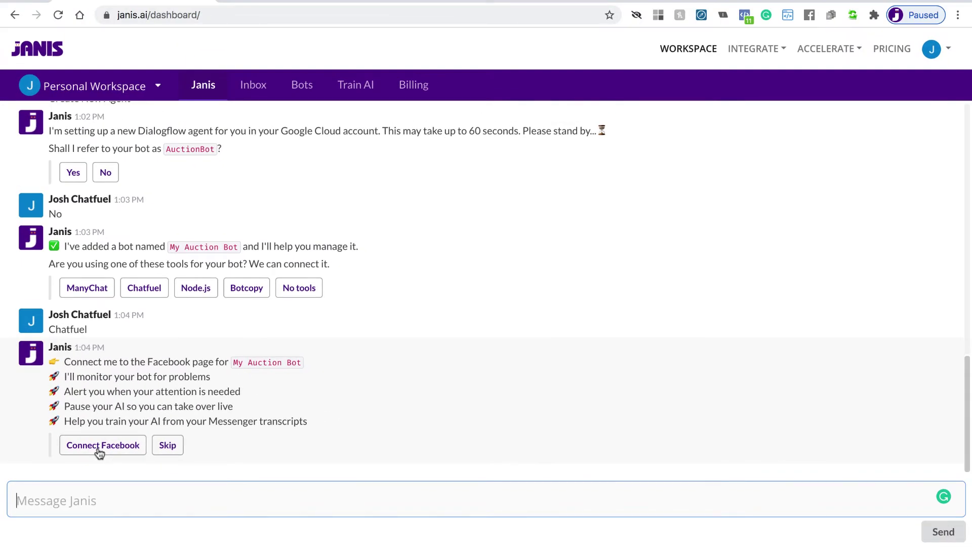
Step: Connect Facebook, select the Auctionbot page, and save the connection
click(100, 448)
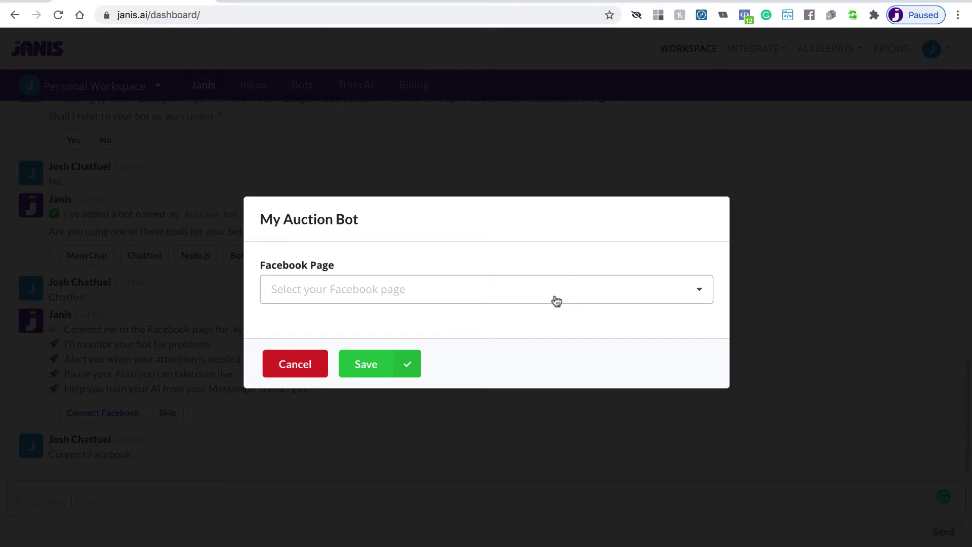
click(556, 301)
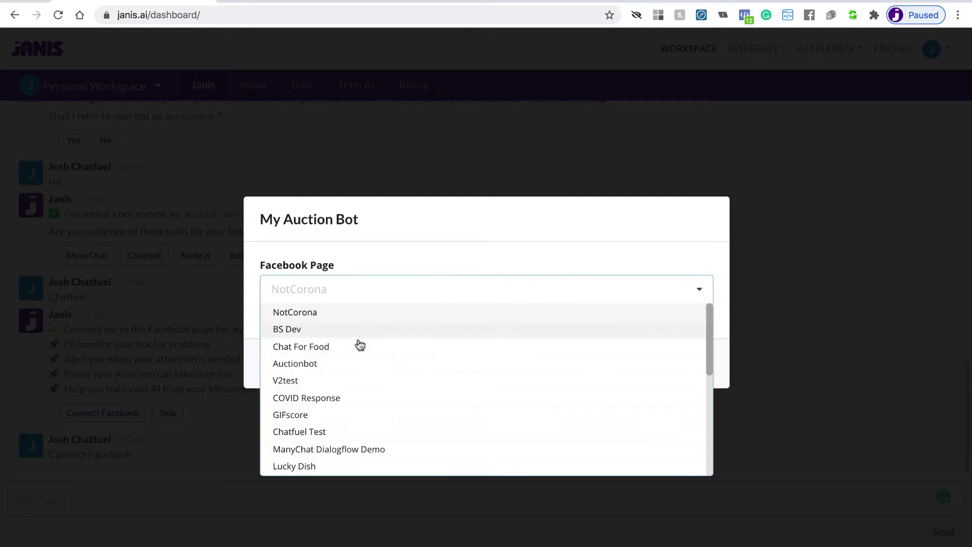
click(324, 363)
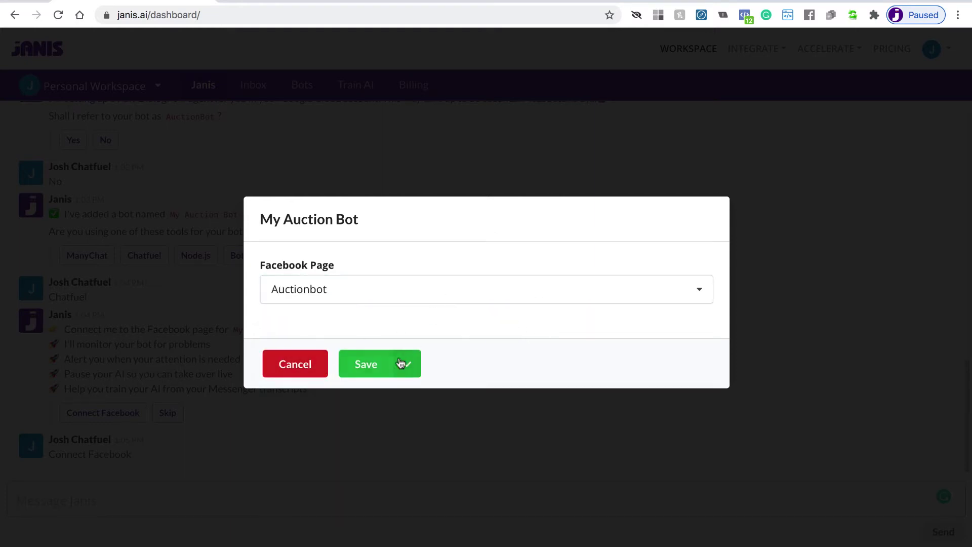
click(369, 365)
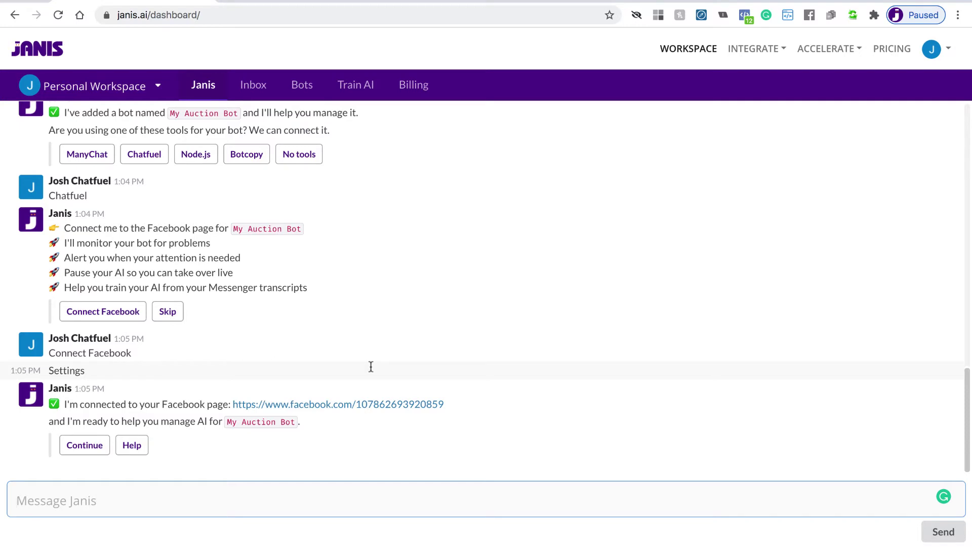
Step: Continue after the Facebook connection confirmation to reach the setup path choice
click(82, 452)
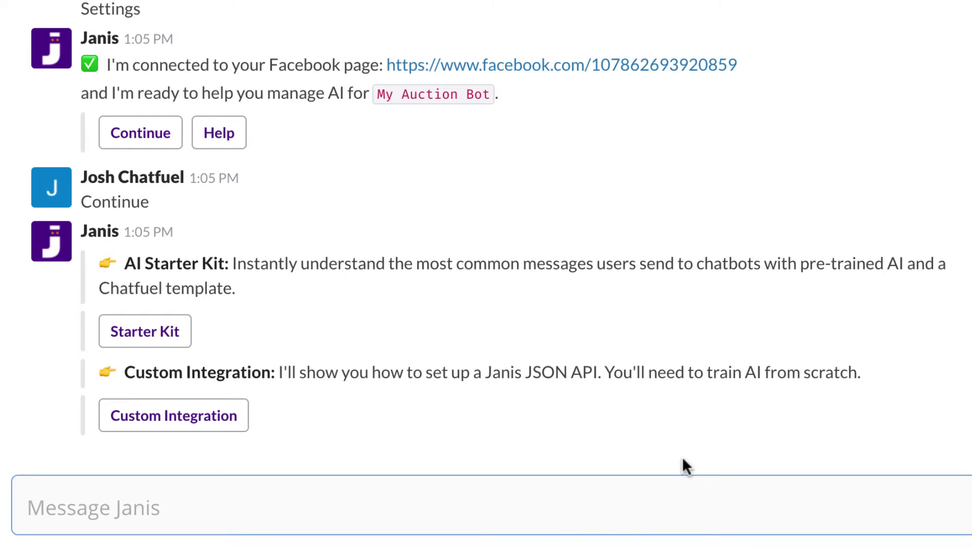
Step: Choose the AI Starter Kit and install its pre-trained intents into Dialogflow
click(135, 337)
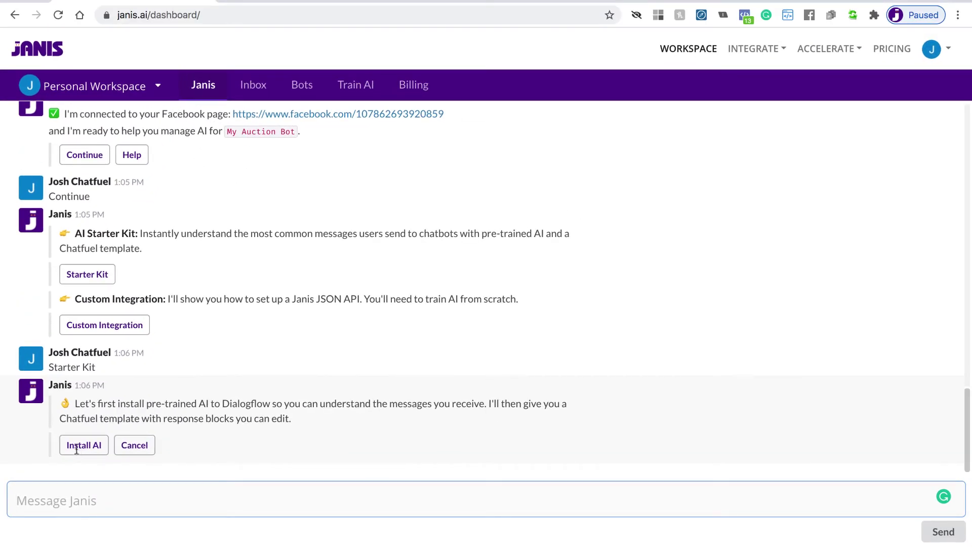
click(76, 446)
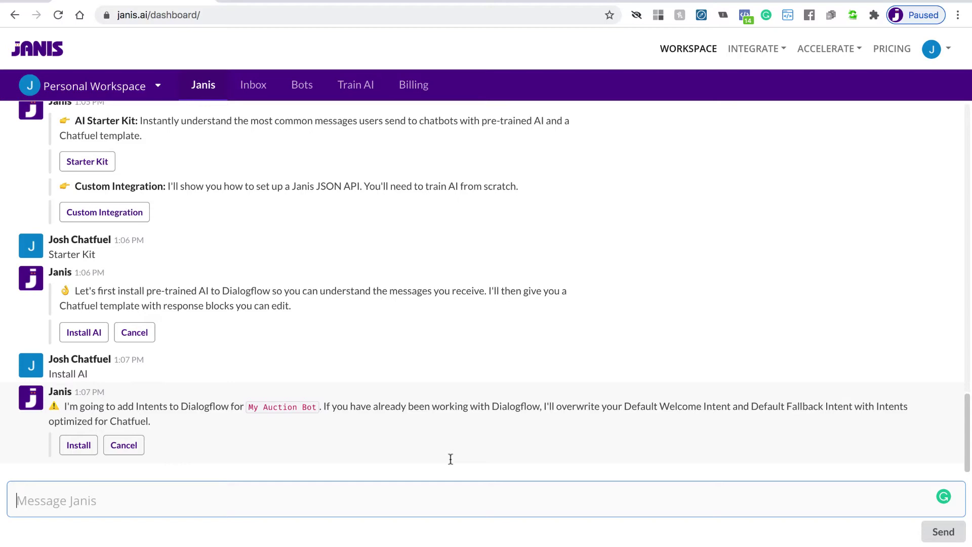
click(78, 445)
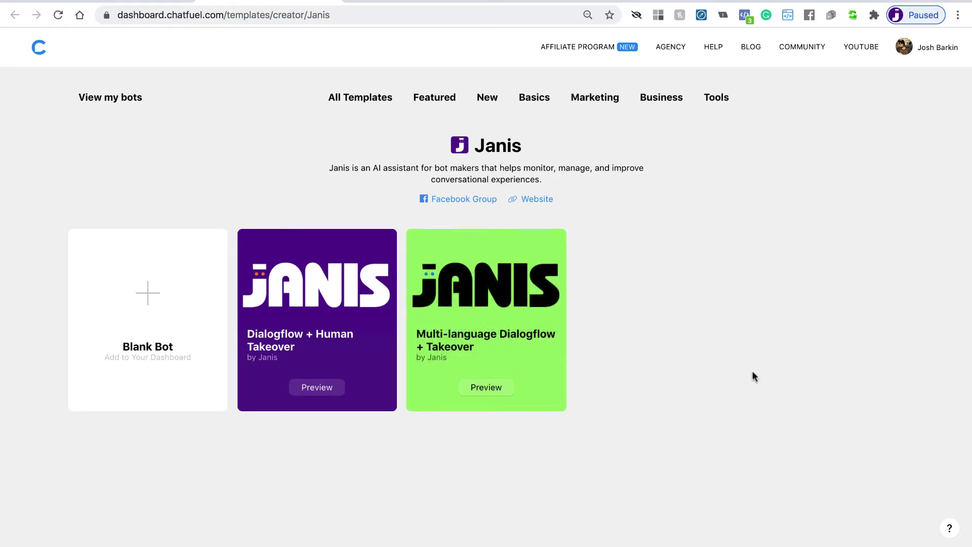
Step: Create a new bot from the Janis 'Dialogflow + Human Takeover' template card
mouse_move(314, 310)
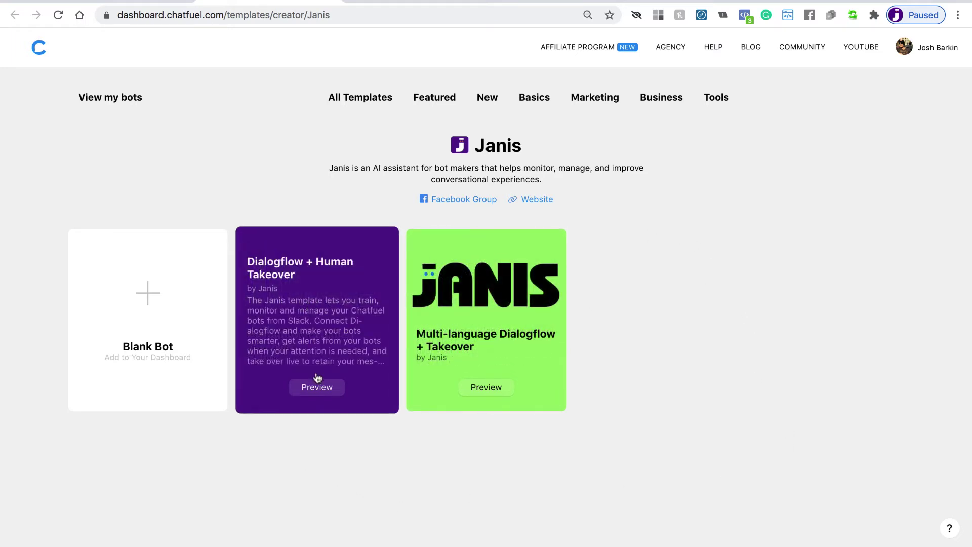
click(311, 331)
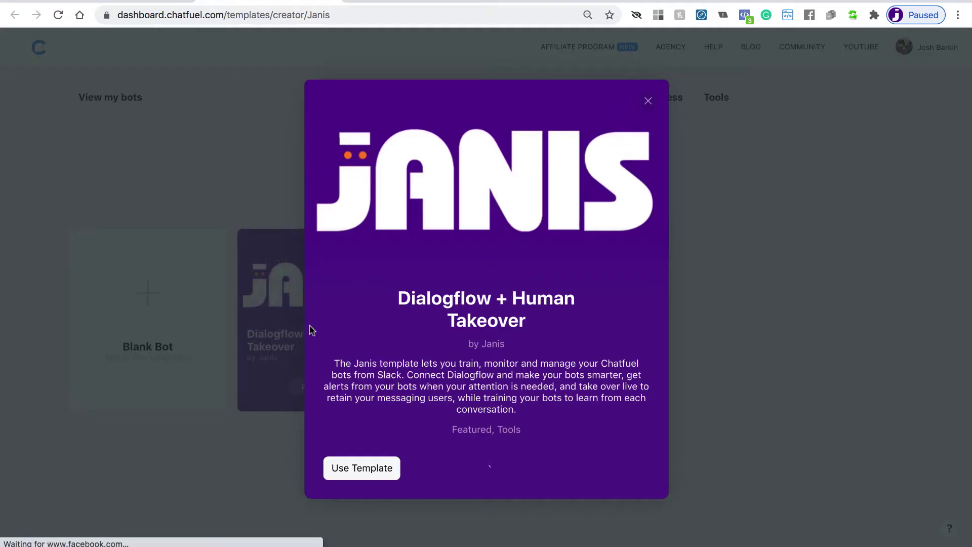
click(353, 468)
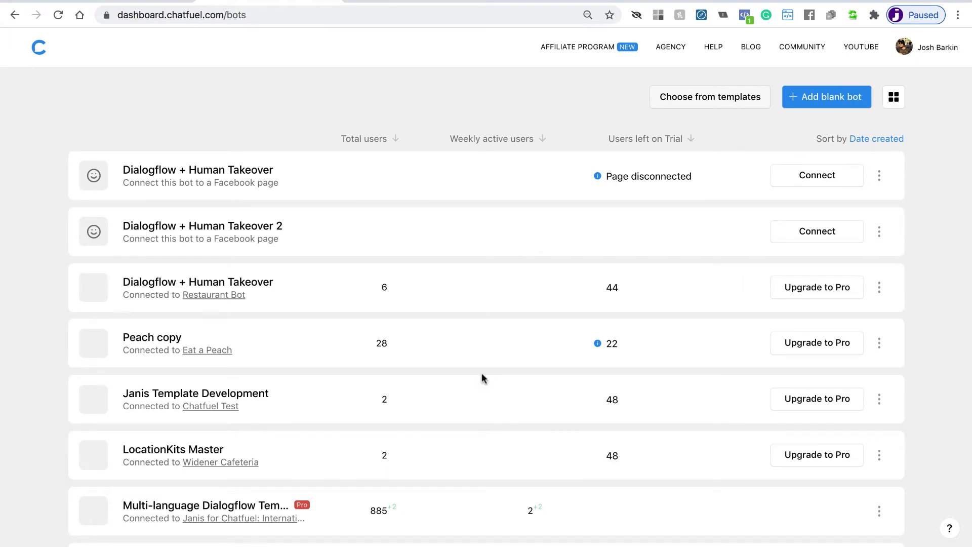
Step: Open the new Dialogflow + Human Takeover bot from the bots dashboard
click(424, 177)
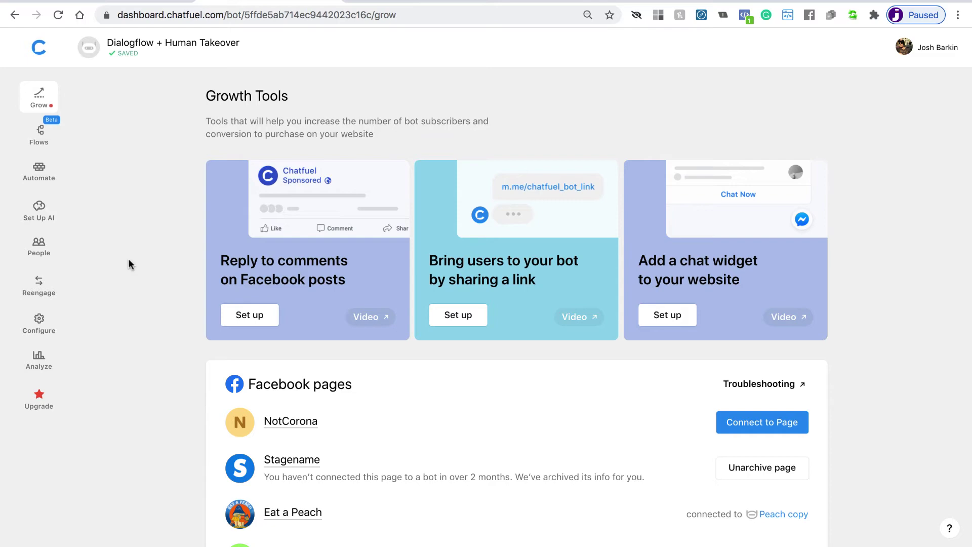
Step: Under Automate, open the Default Answer block and scroll to its Redirect to Block card
click(40, 180)
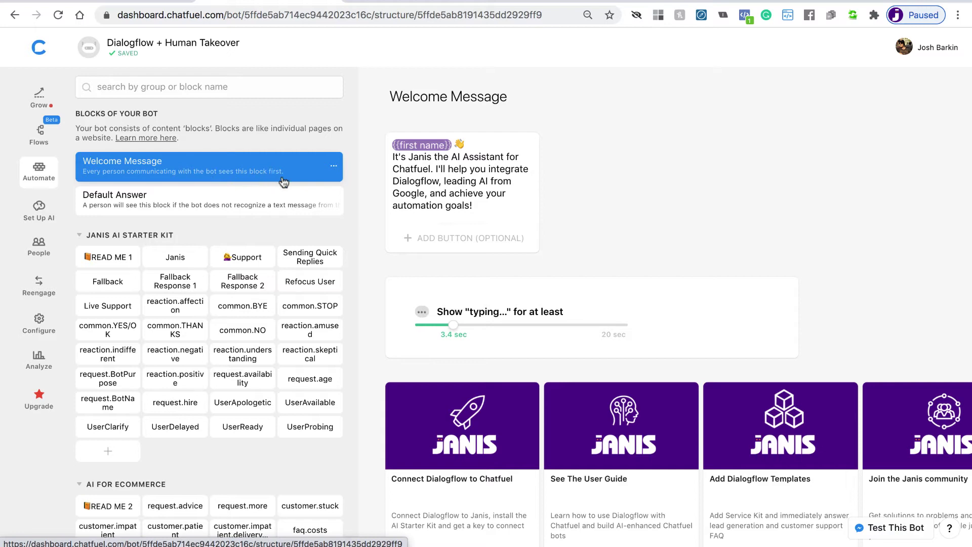
click(252, 200)
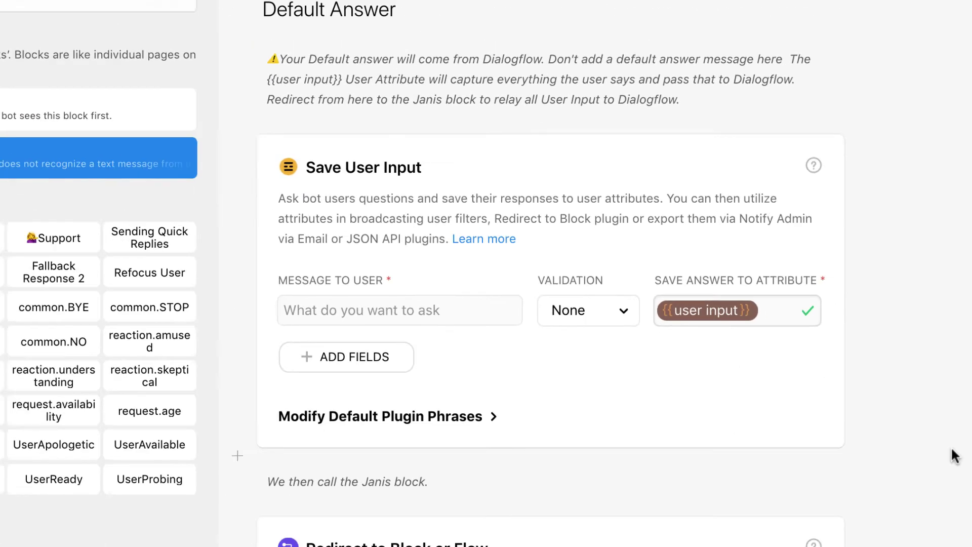
scroll(874, 404, down, 1)
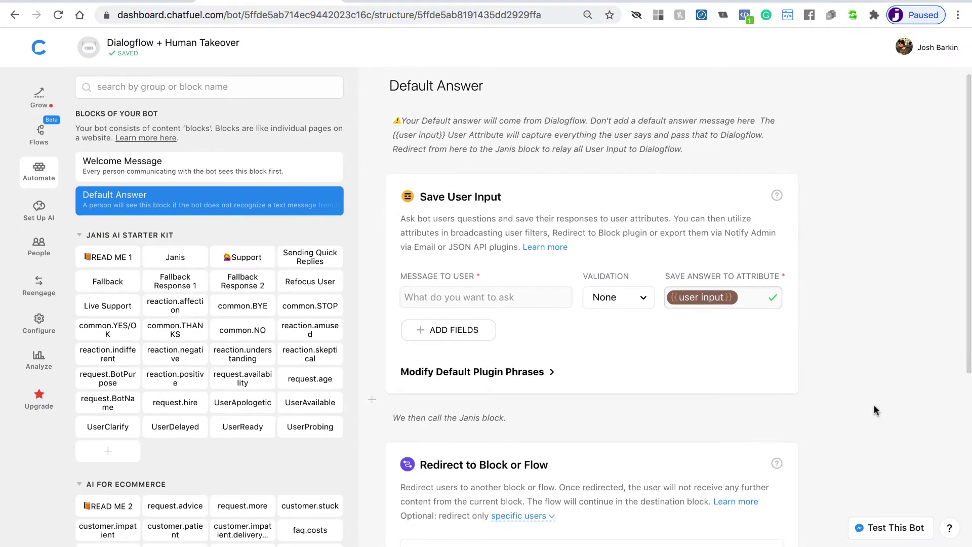
scroll(873, 404, down, 2)
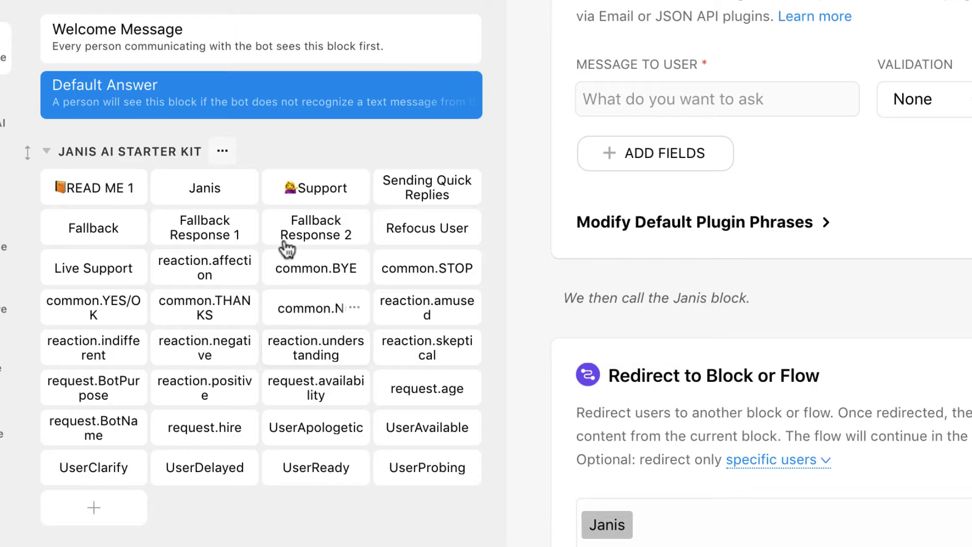
Step: Open the Janis block and scroll to its JSON API card showing the key placeholder
click(195, 194)
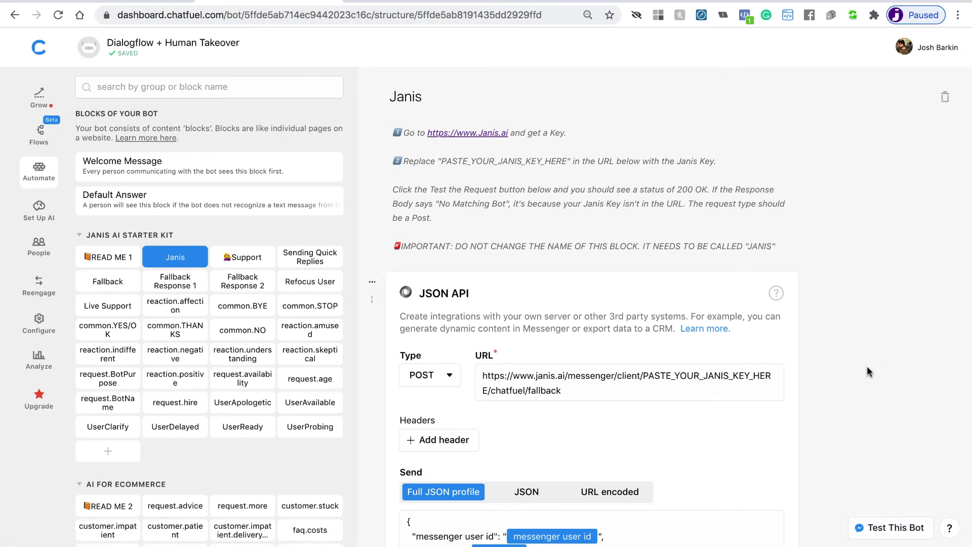
scroll(867, 366, down, 1)
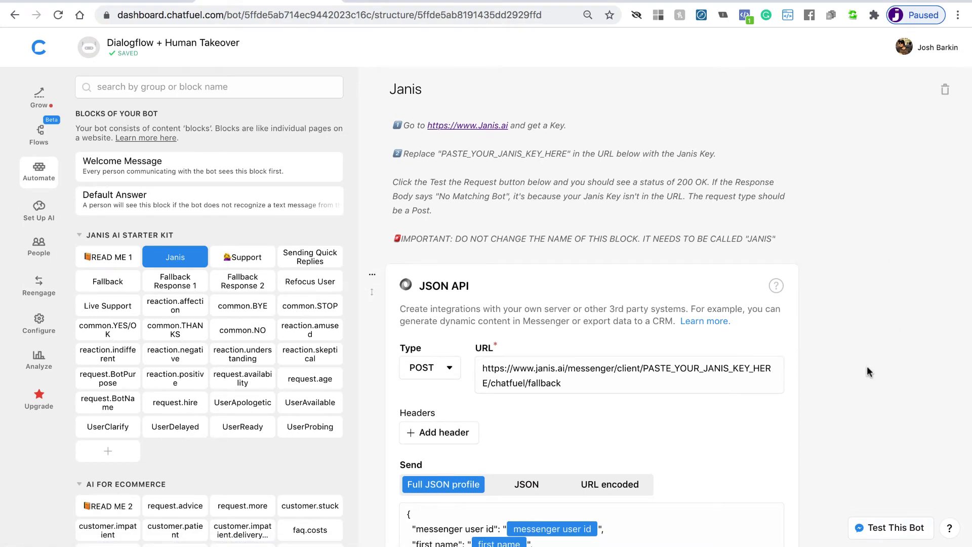
scroll(867, 366, down, 1)
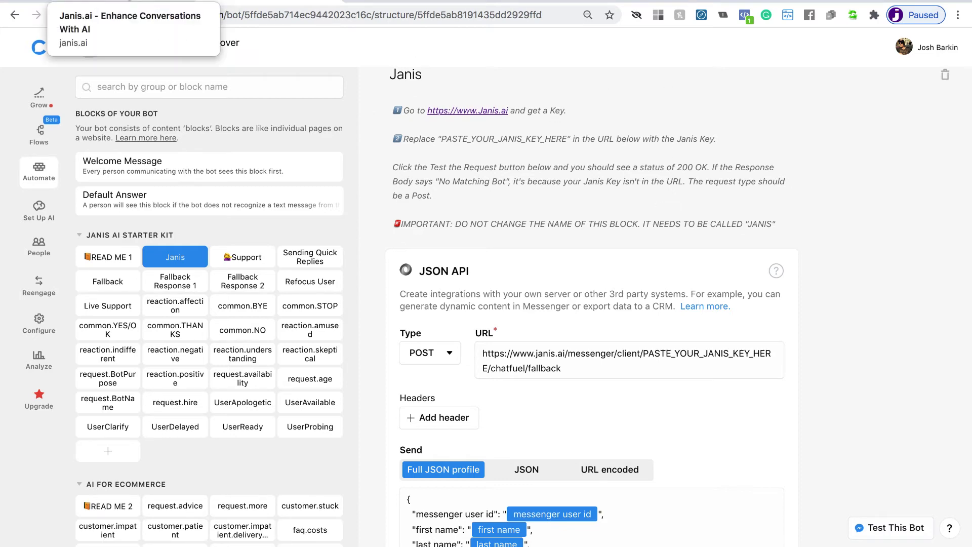
Step: Replace PASTE_YOUR_JANIS_KEY_HERE in the Janis block's request URL with the Janis key copied from the dashboard
click(91, 4)
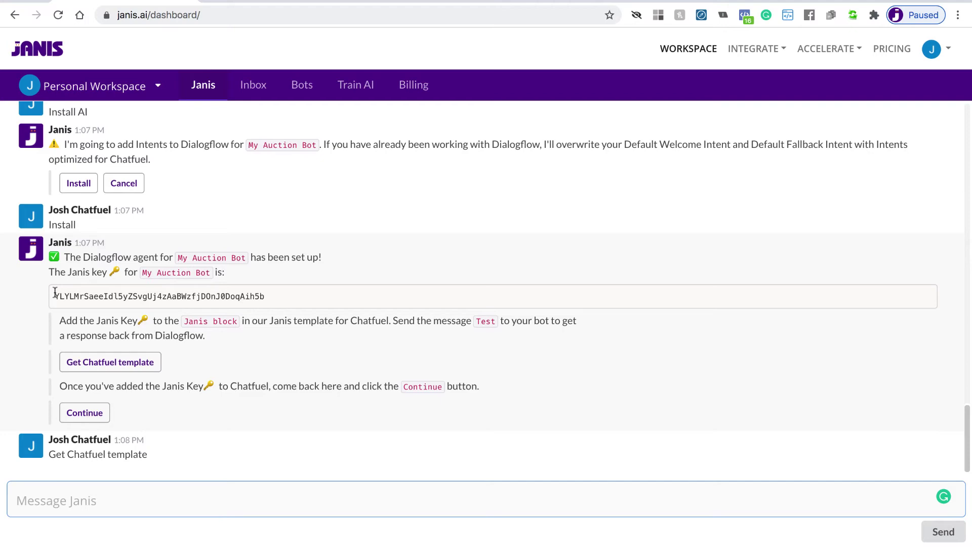
drag(55, 294, 268, 302)
key(ctrl+c)
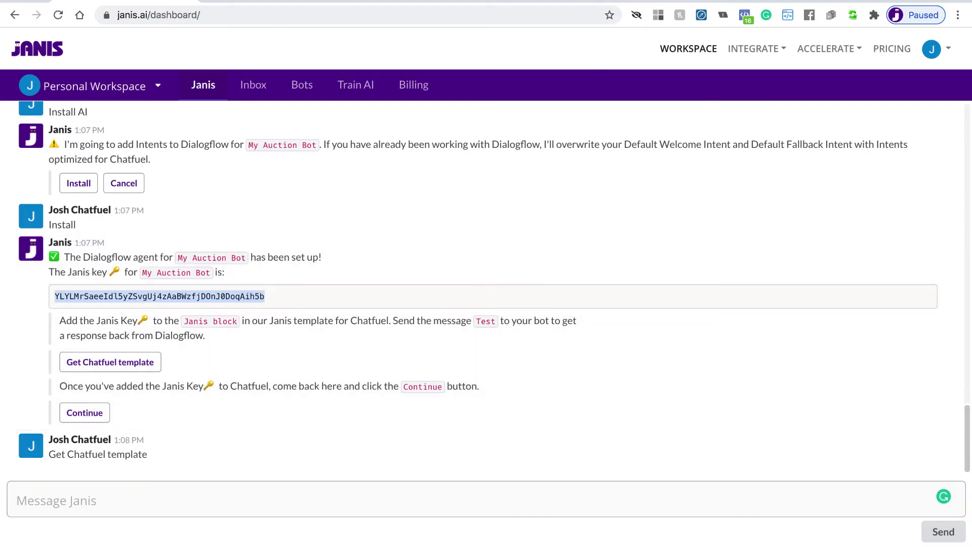
click(270, 2)
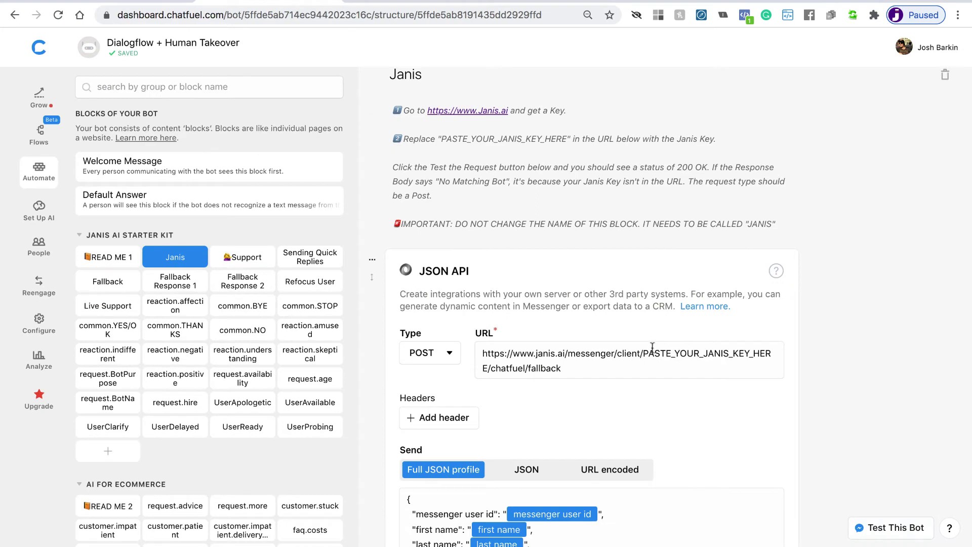
drag(643, 353, 561, 372)
click(488, 372)
key(shift+Left)
key(shift+Left)
key(shift+Left)
key(shift+Left)
key(shift+Left)
key(shift+Left)
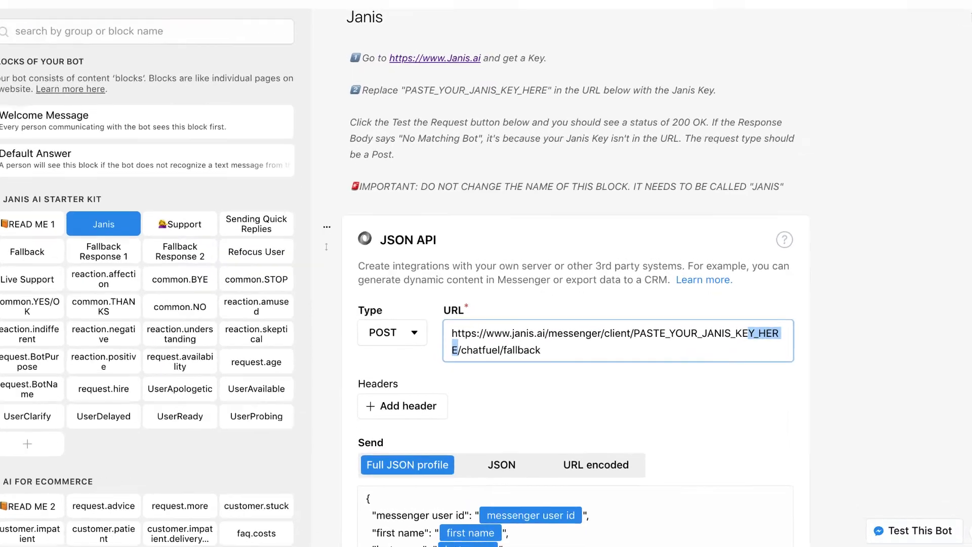
key(shift+Left)
key(shift+Left)
key(shift+Left)
key(shift+Left)
key(shift+Left)
key(shift+Left)
key(shift+Left)
key(shift+Left)
key(shift+Left)
key(shift+Left)
key(shift+Left)
key(shift+Left)
key(shift+Left)
key(shift+Left)
key(shift+Left)
key(shift+Left)
key(shift+Left)
key(shift+Left)
key(shift+Left)
key(shift+Left)
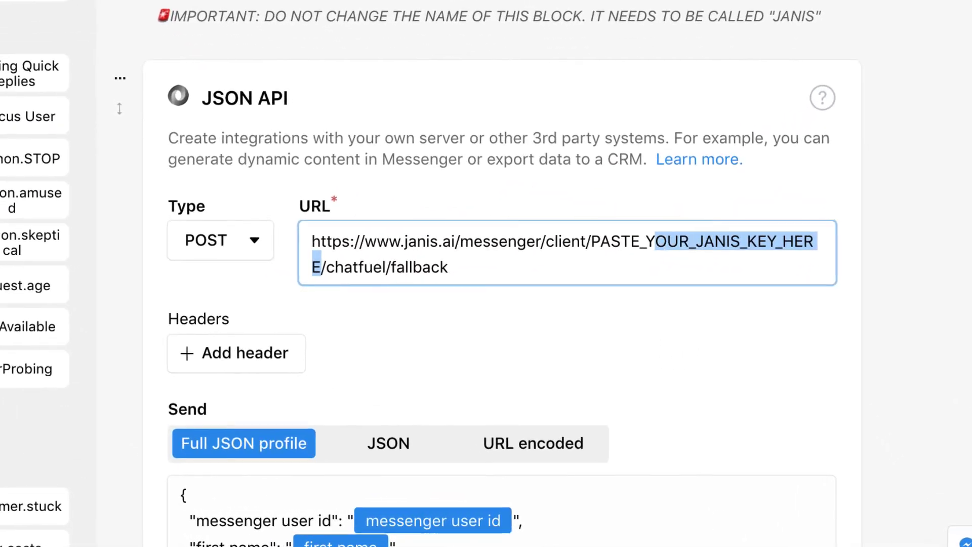
key(shift+Right)
key(ctrl+v)
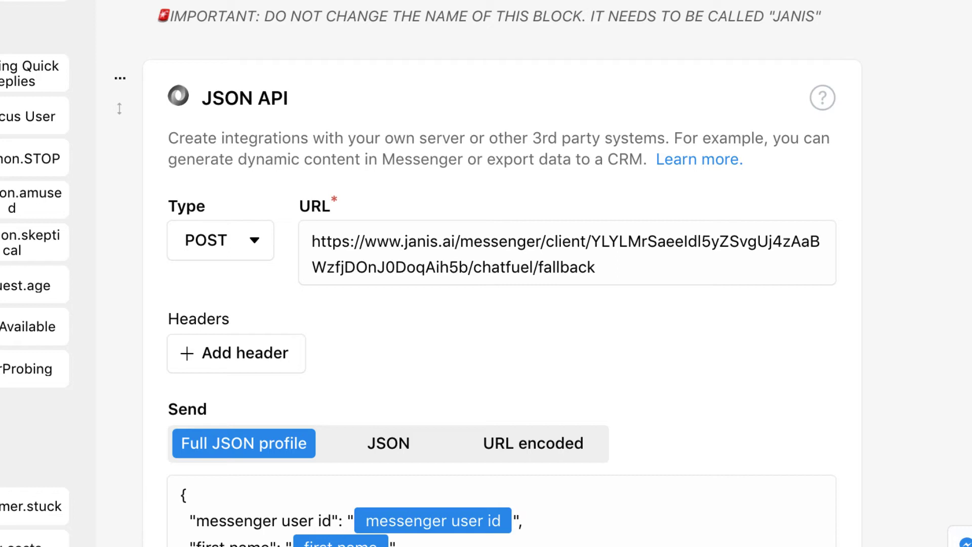
Step: Run Test the Request on the Janis block's JSON API and check for a 200 OK response
scroll(488, 277, down, 3)
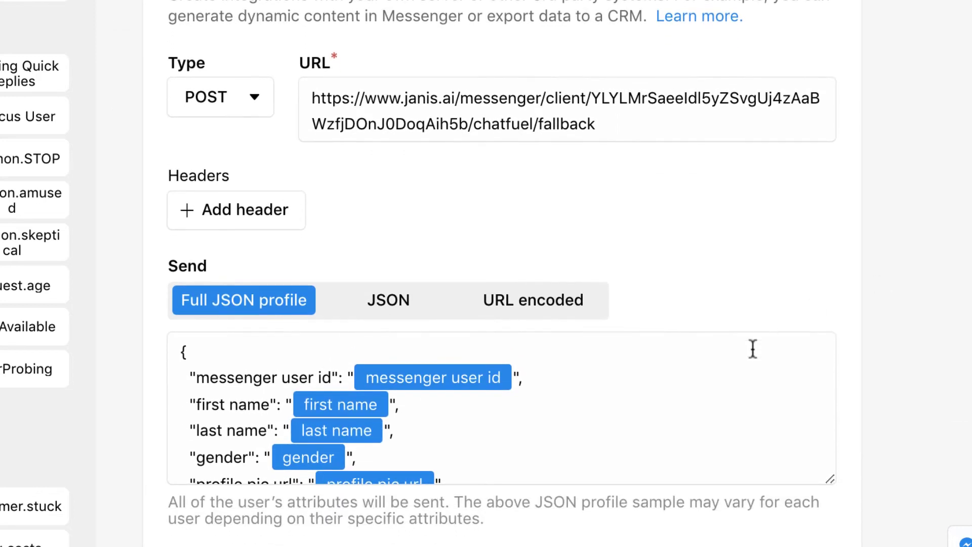
scroll(715, 416, down, 8)
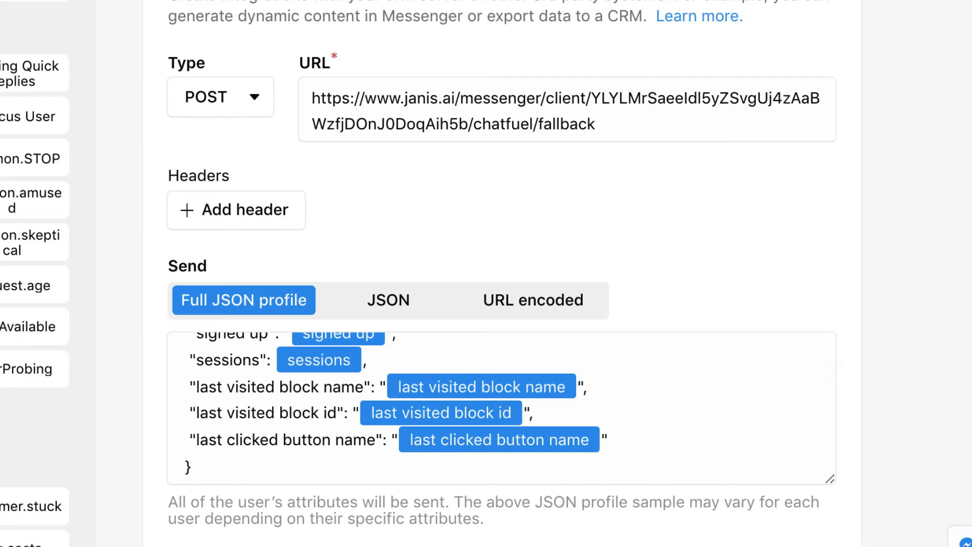
scroll(501, 273, down, 2)
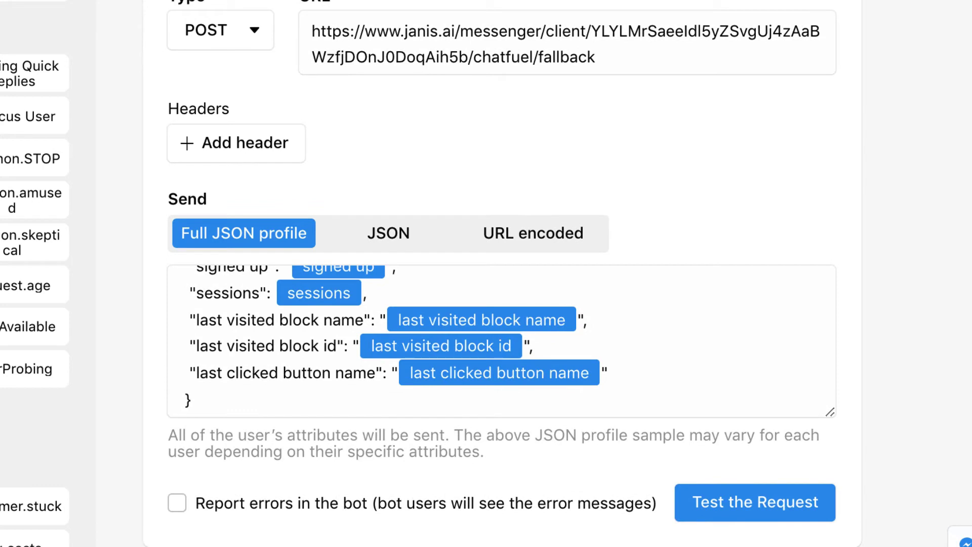
click(753, 506)
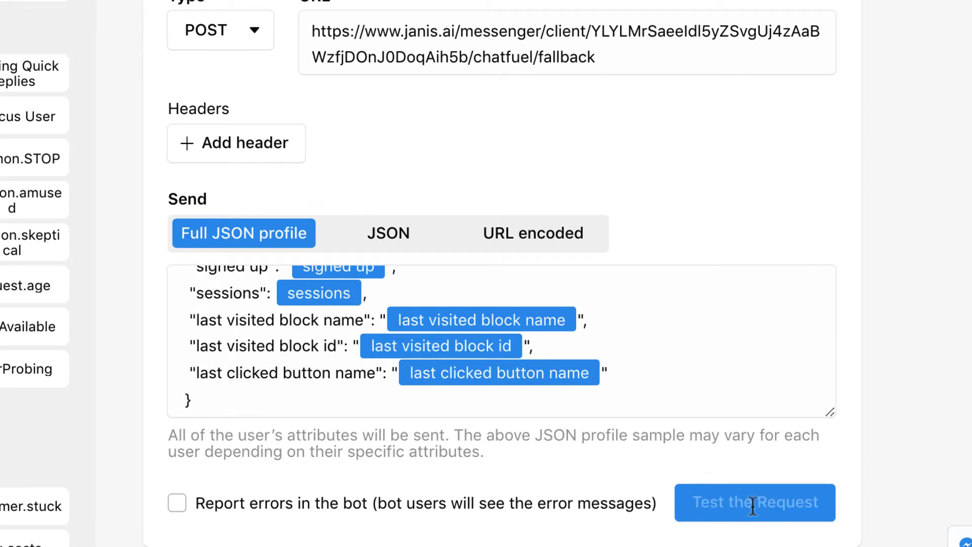
scroll(842, 460, down, 15)
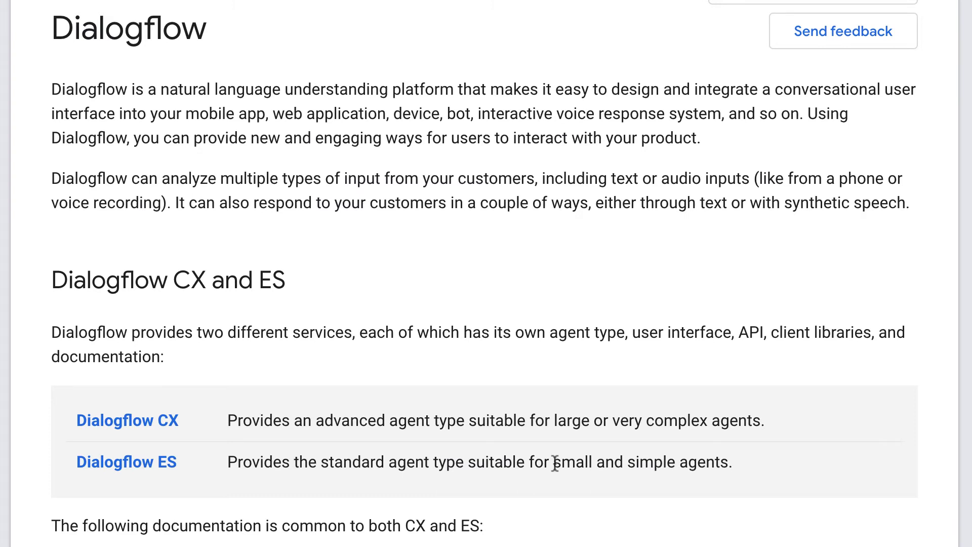
Step: Follow the Dialogflow ES documentation link through to the Dialogflow ES console
click(134, 461)
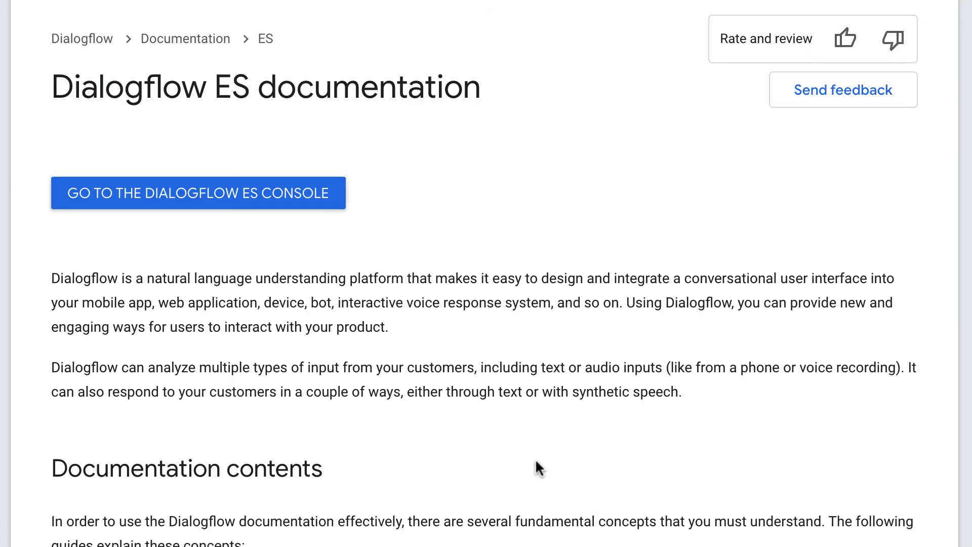
click(187, 193)
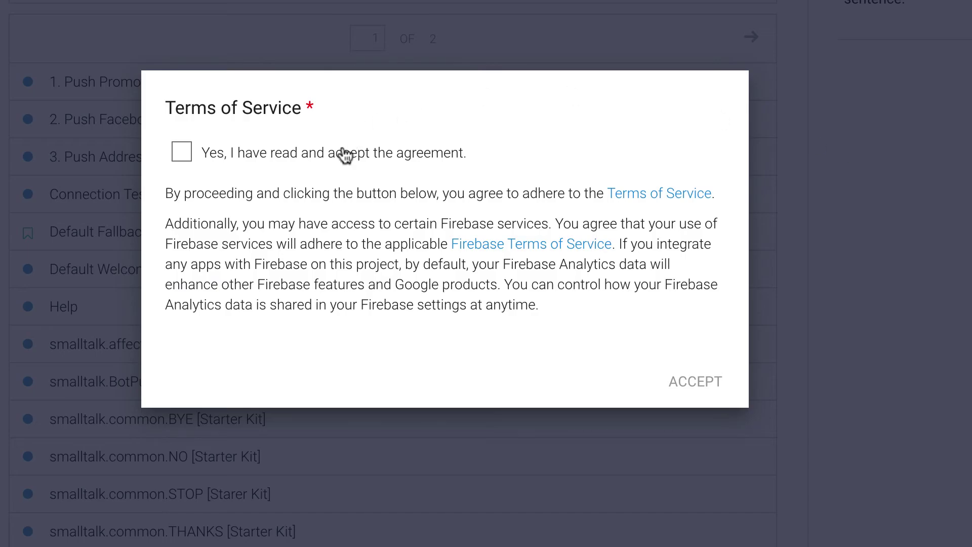
Step: Tick the agreement checkbox and accept the Dialogflow ES Terms of Service
click(186, 154)
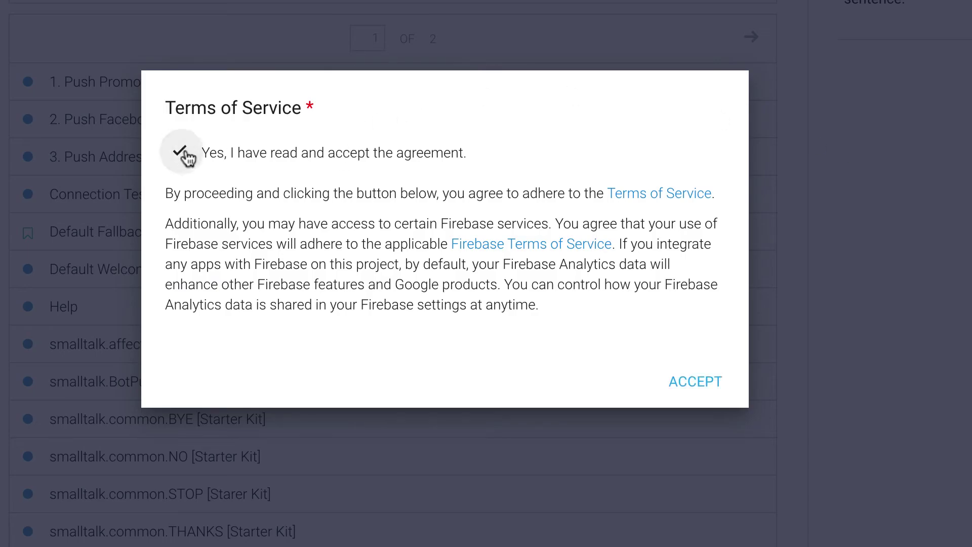
click(695, 383)
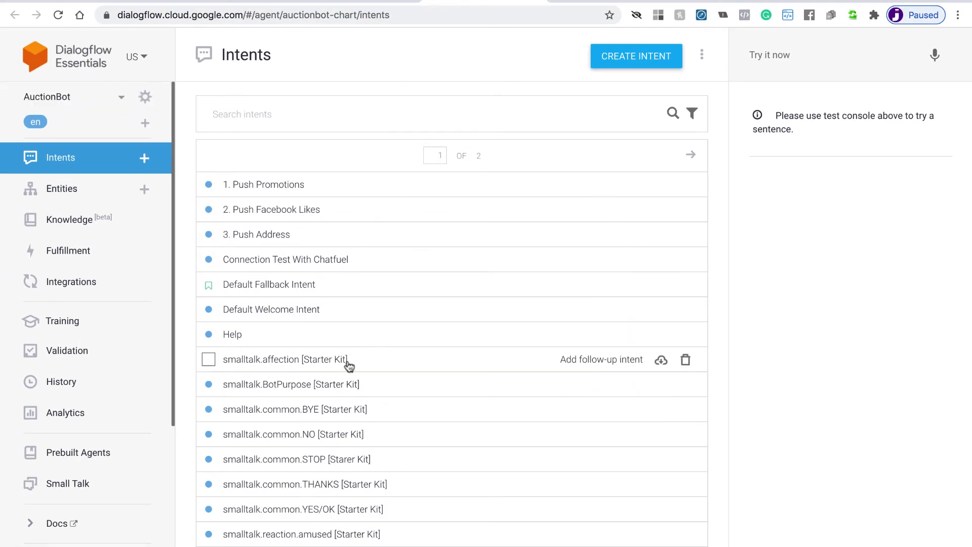
Step: Open the smalltalk.common.YES/OK intent and scroll to its training phrases
scroll(350, 365, down, 4)
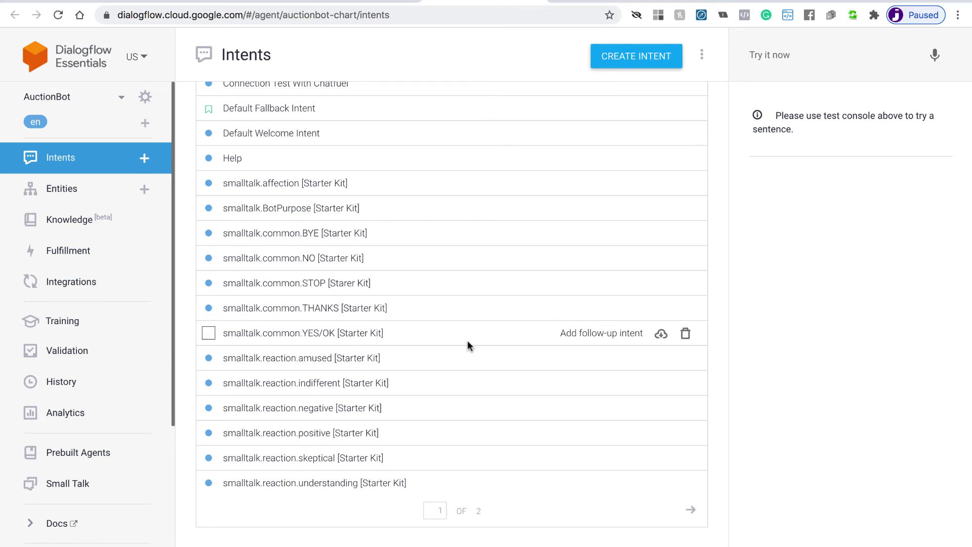
click(453, 342)
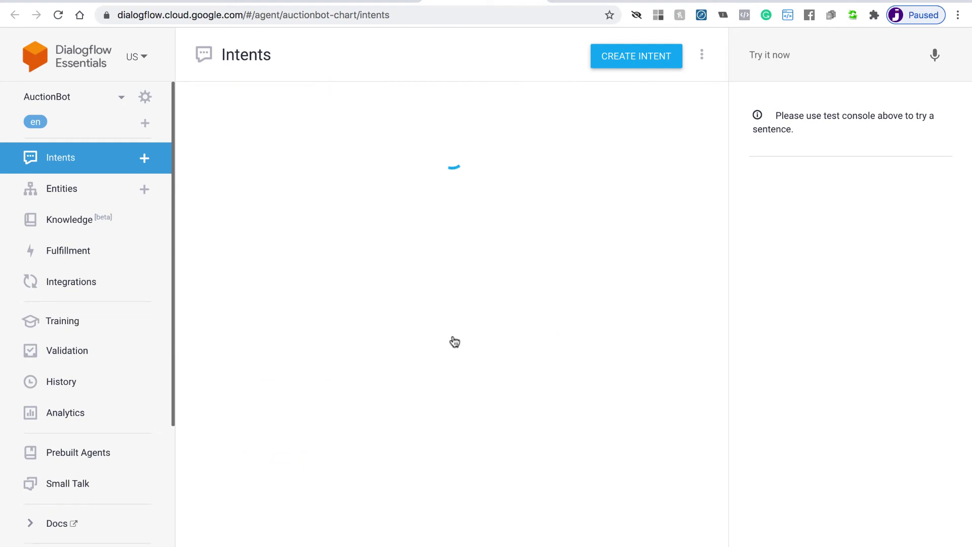
scroll(452, 340, down, 4)
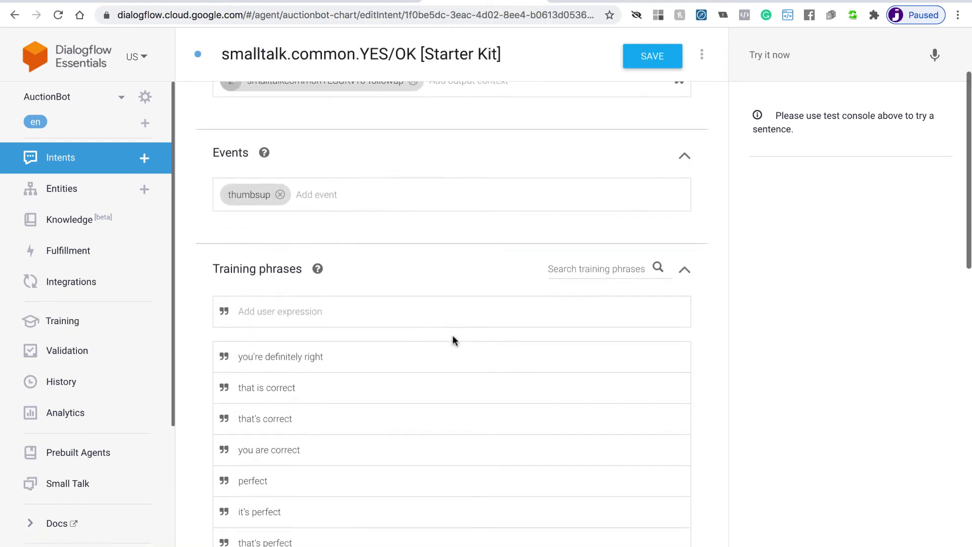
scroll(452, 339, down, 3)
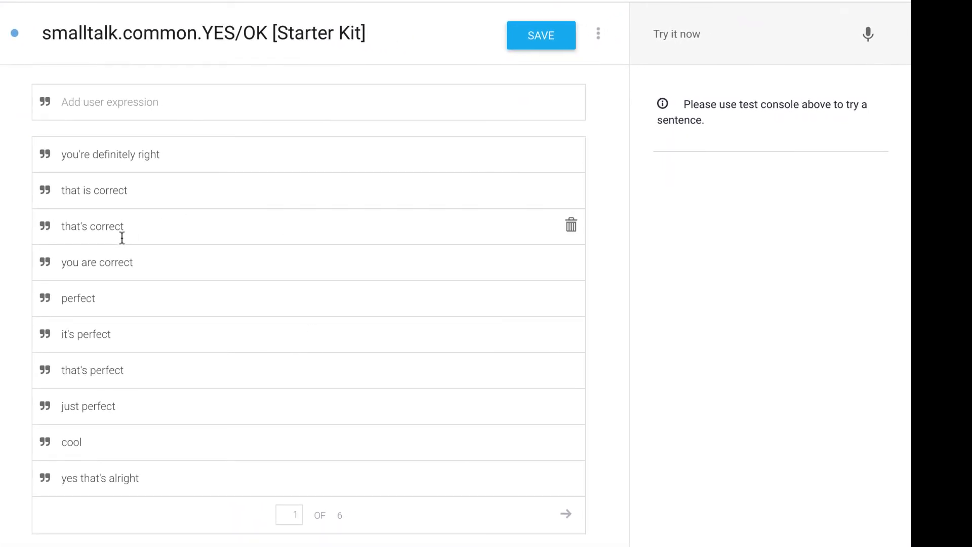
Step: Page through all the YES/OK intent's training phrases to the last page
click(567, 516)
click(568, 516)
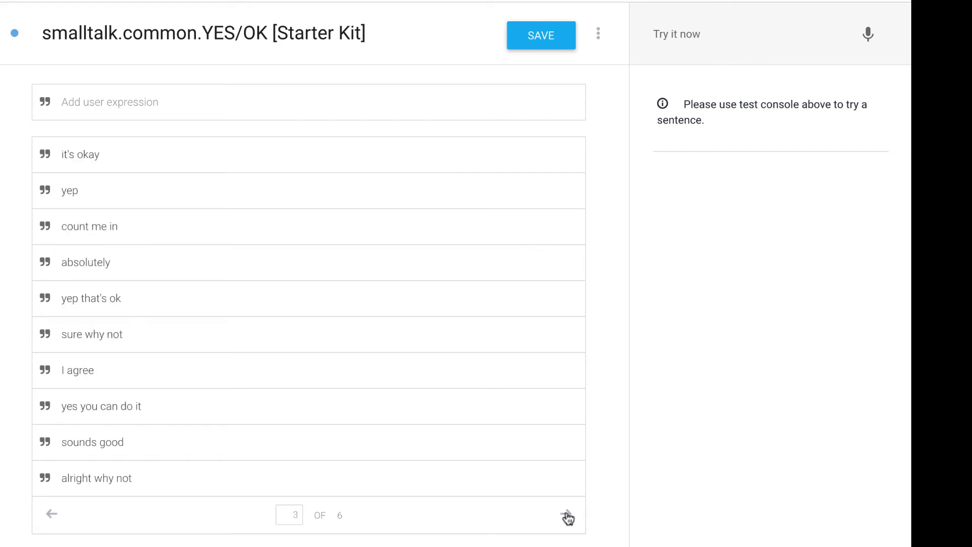
click(568, 516)
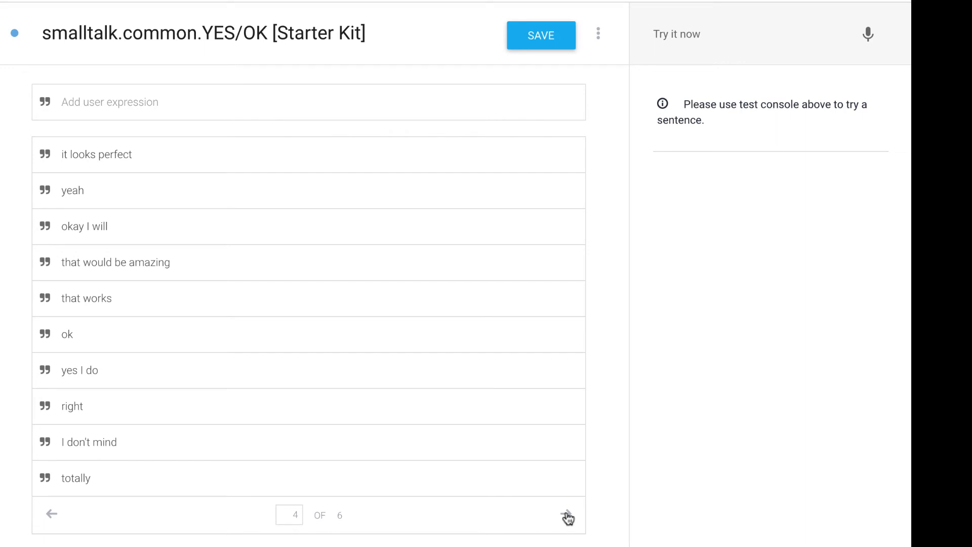
click(568, 516)
click(567, 516)
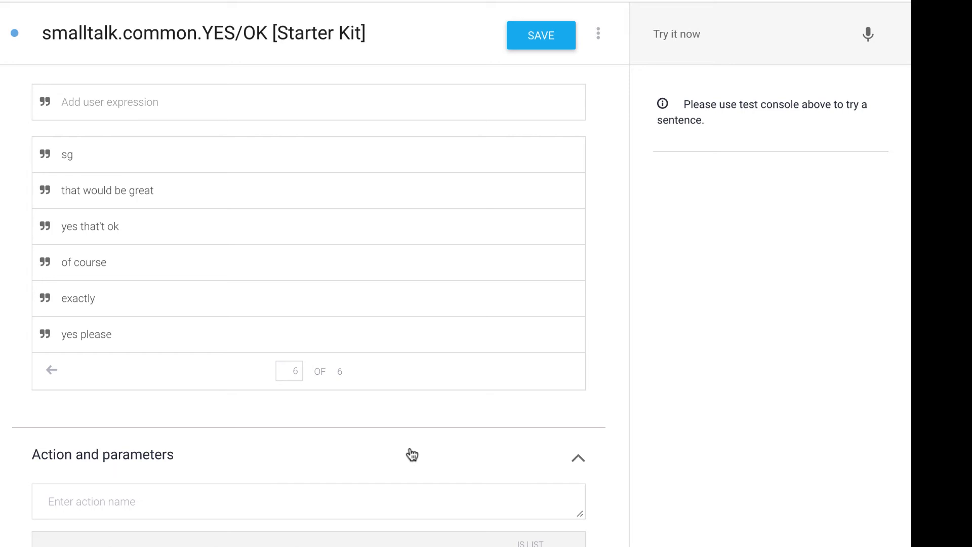
Step: Review the Custom Payload redirecting to common.YES/OK, then go back to the Chatfuel tab
scroll(412, 454, down, 7)
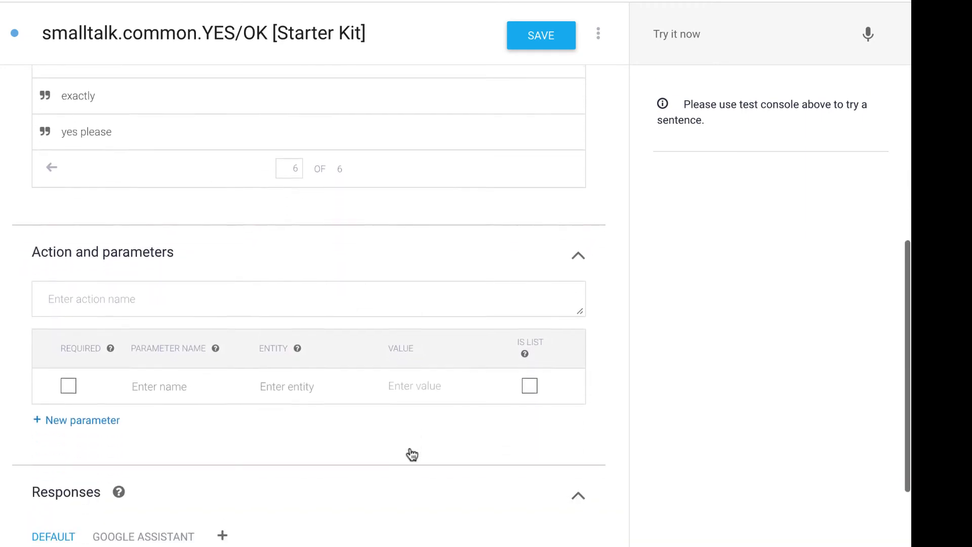
scroll(412, 454, down, 1)
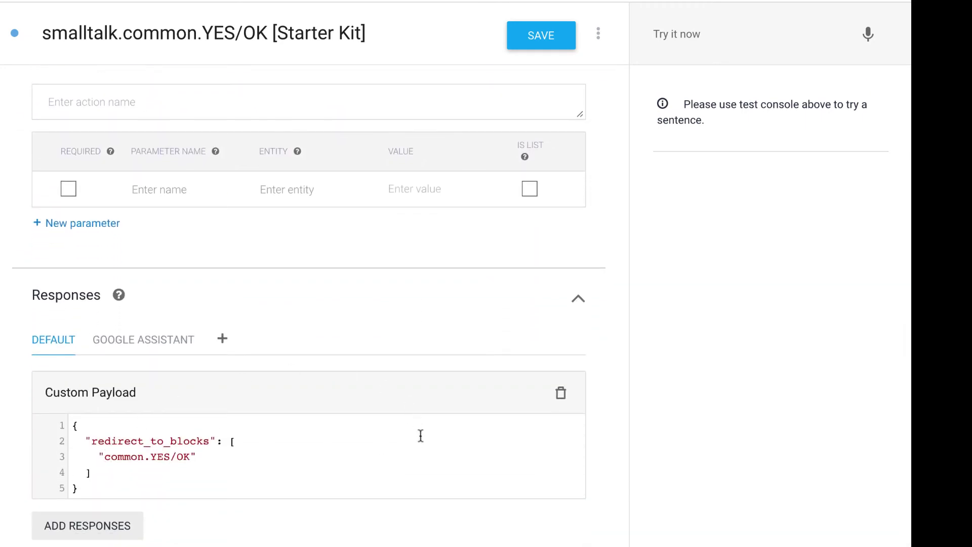
scroll(420, 436, up, 7)
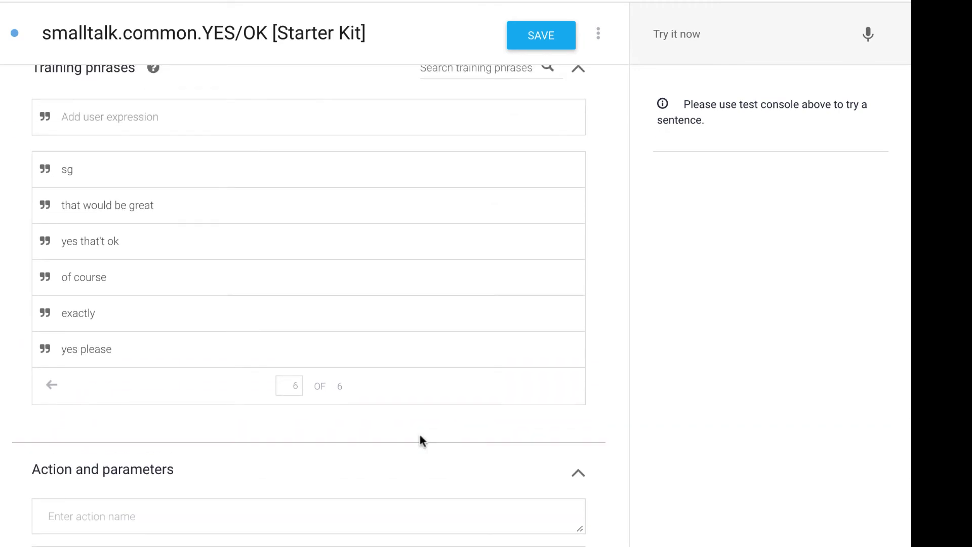
scroll(420, 438, down, 2)
scroll(420, 436, down, 5)
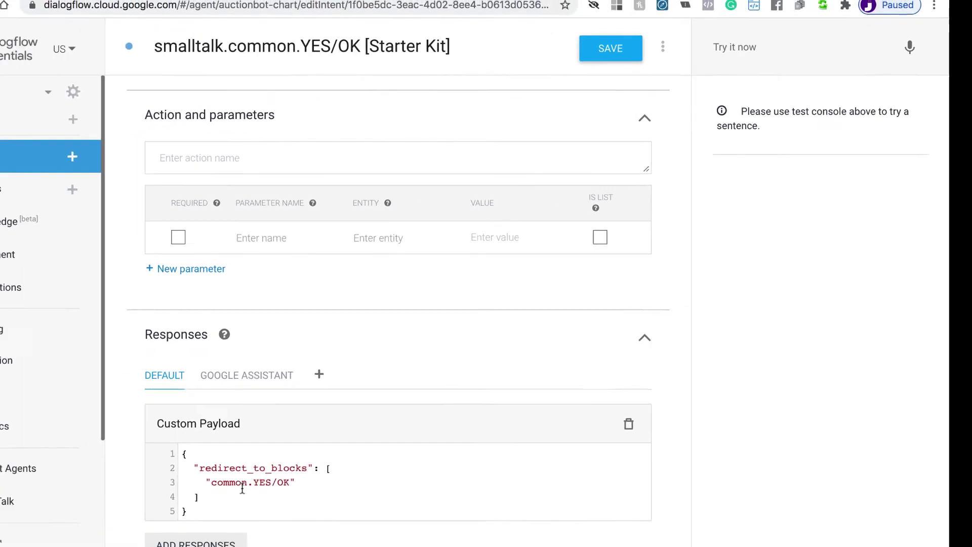
key(ctrl+Tab)
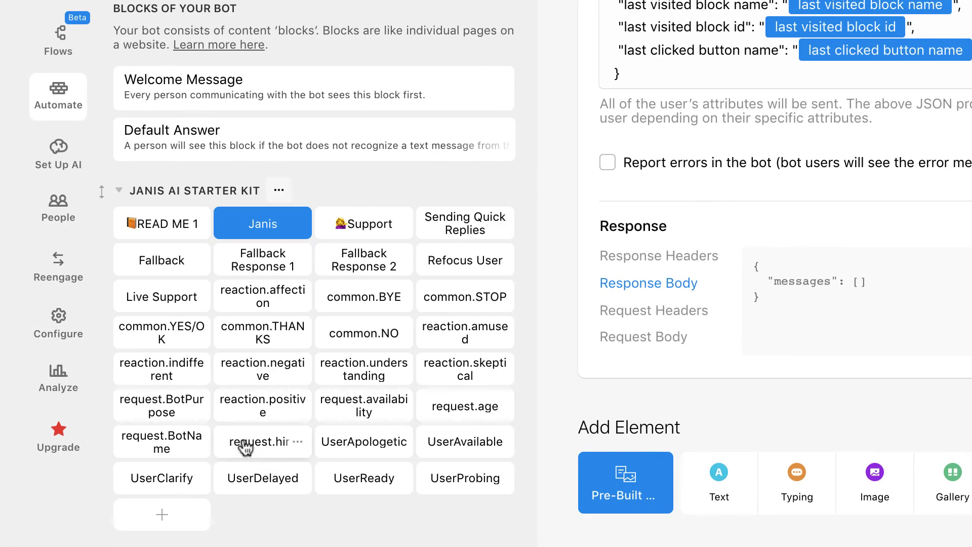
Step: Open the common.YES/OK block in the Janis AI Starter Kit grid to view its reply
click(169, 343)
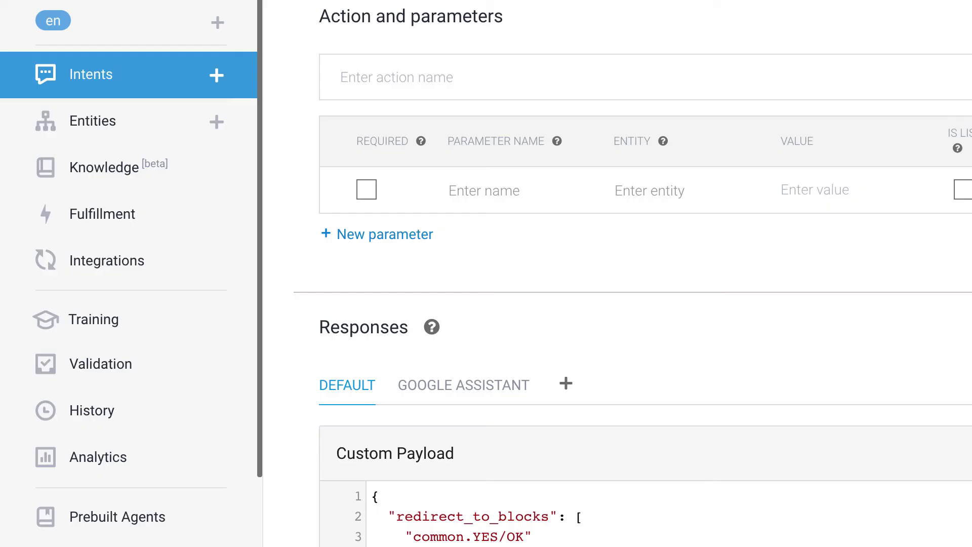
Step: Leave the YES/OK intent and confirm the exit to get back to Dialogflow's intents list
scroll(678, 198, up, 10)
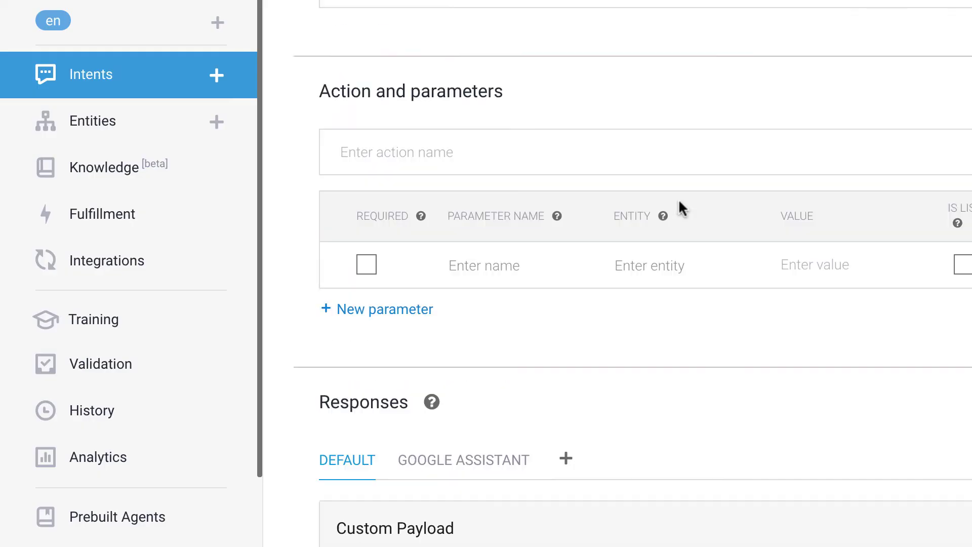
scroll(680, 202, down, 10)
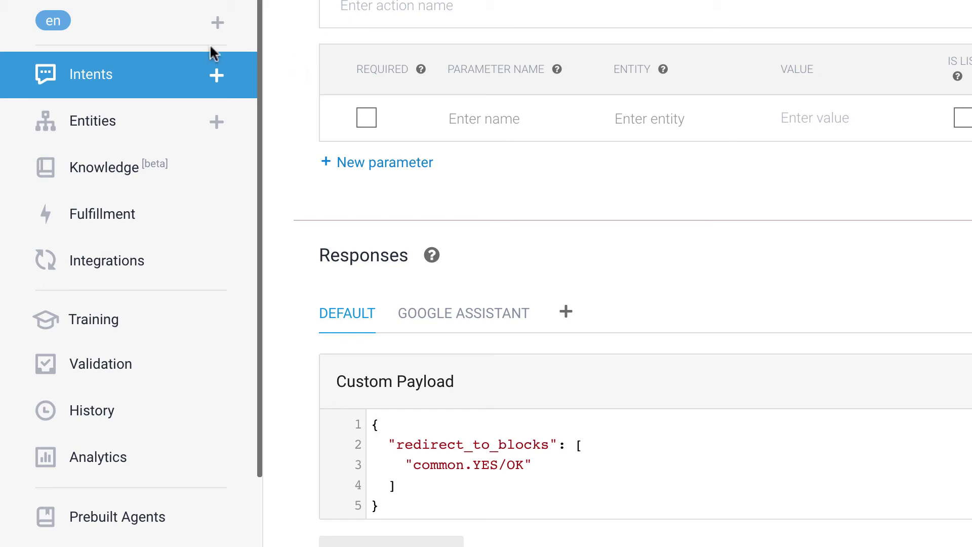
click(84, 71)
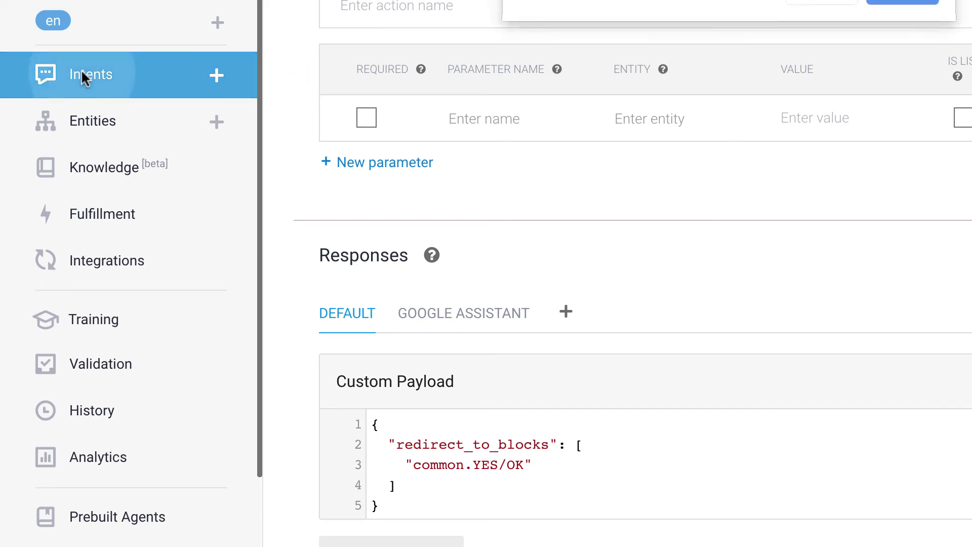
click(905, 2)
scroll(673, 506, down, 5)
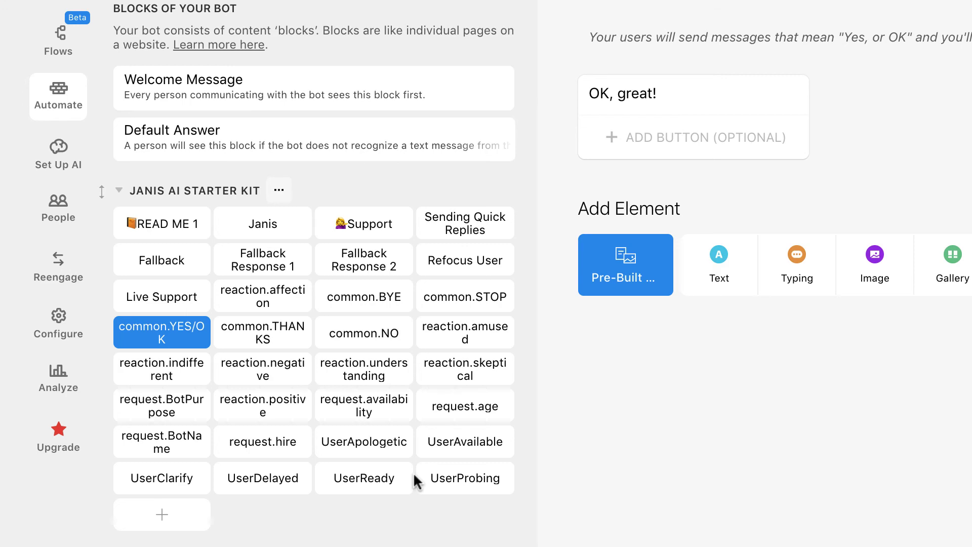
Step: Copy the JANIS AI STARTER KIT block group from its '...' options menu
click(278, 192)
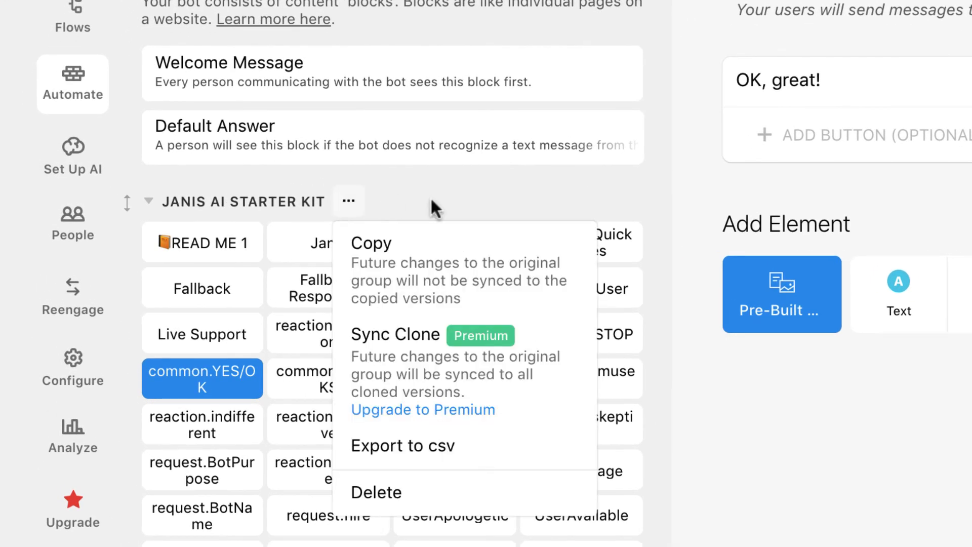
click(427, 277)
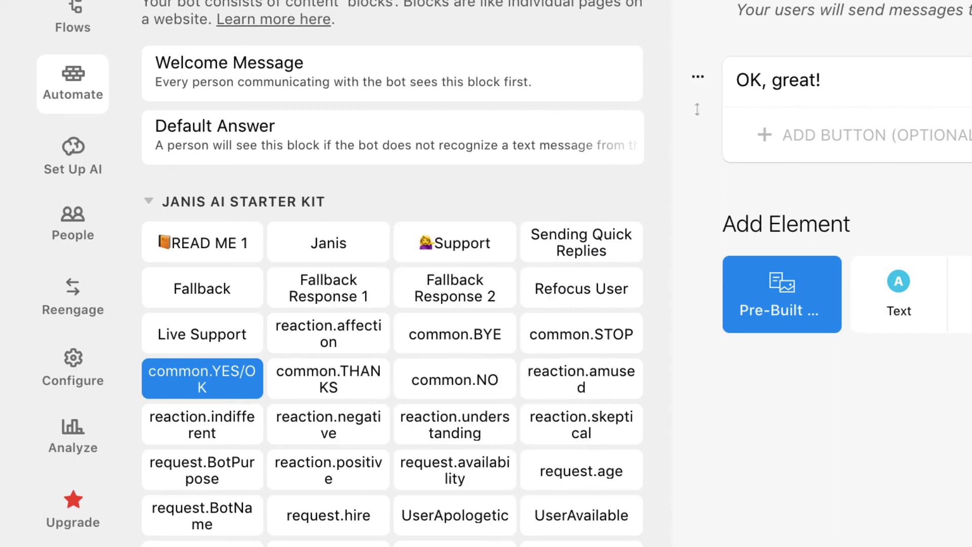
mouse_move(505, 336)
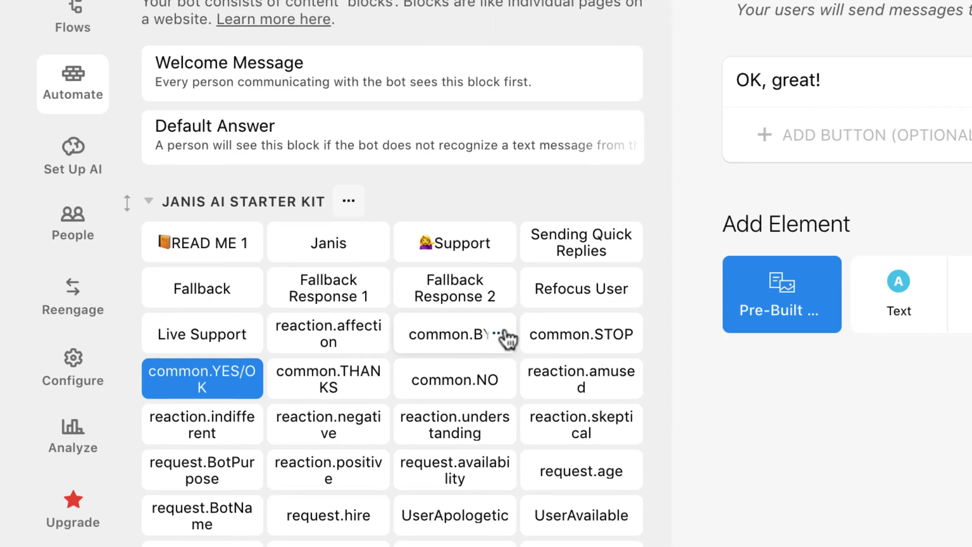
scroll(504, 336, down, 10)
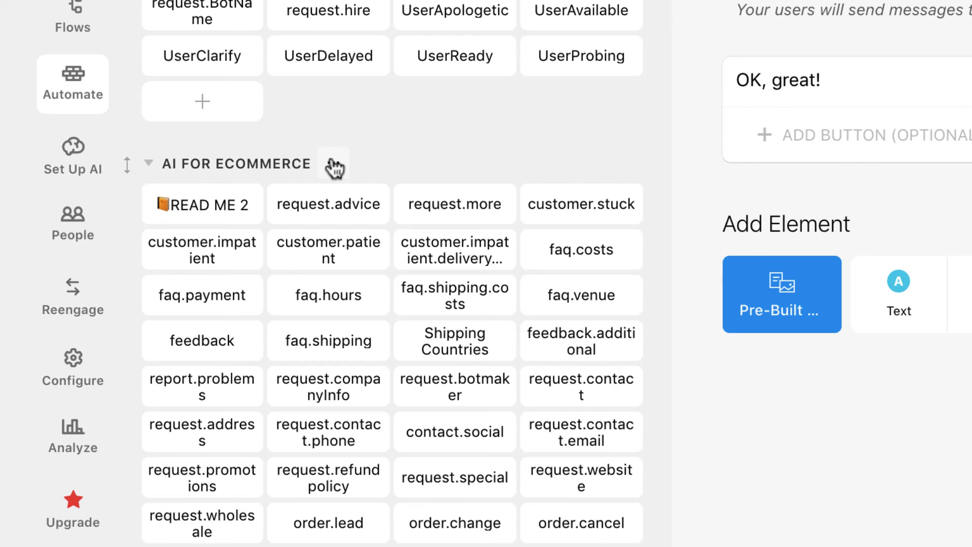
Step: Copy the AI FOR ECOMMERCE block group from its '...' options menu
click(334, 164)
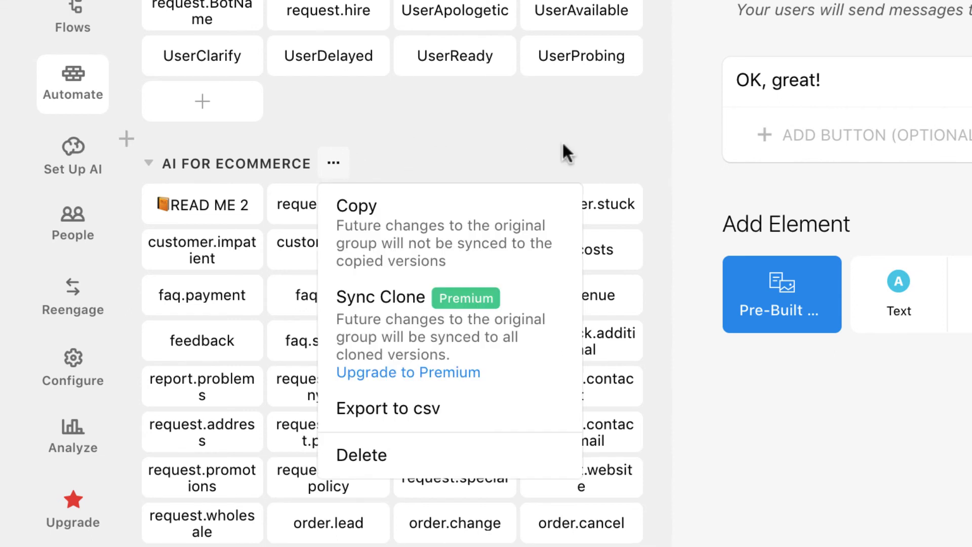
click(390, 241)
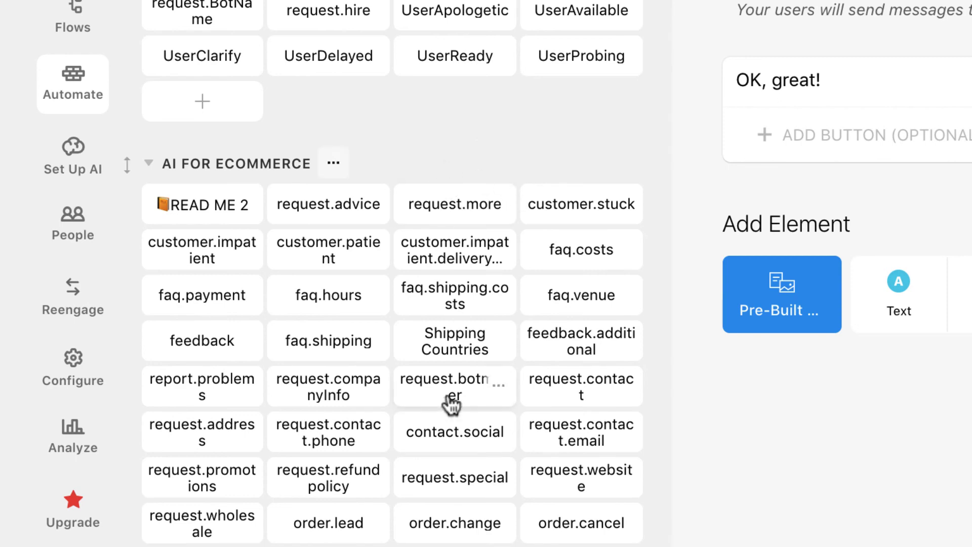
scroll(452, 403, up, 10)
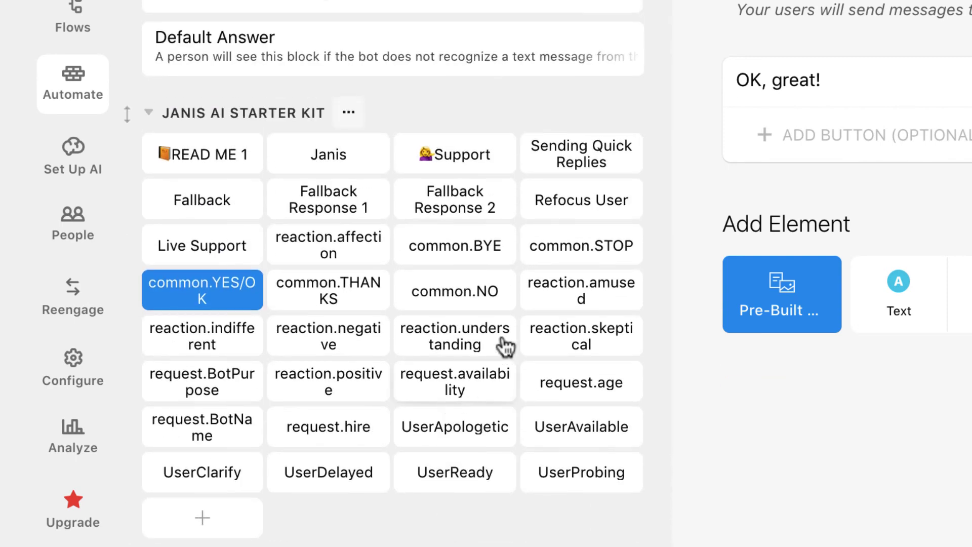
scroll(441, 260, down, 1)
scroll(442, 268, up, 1)
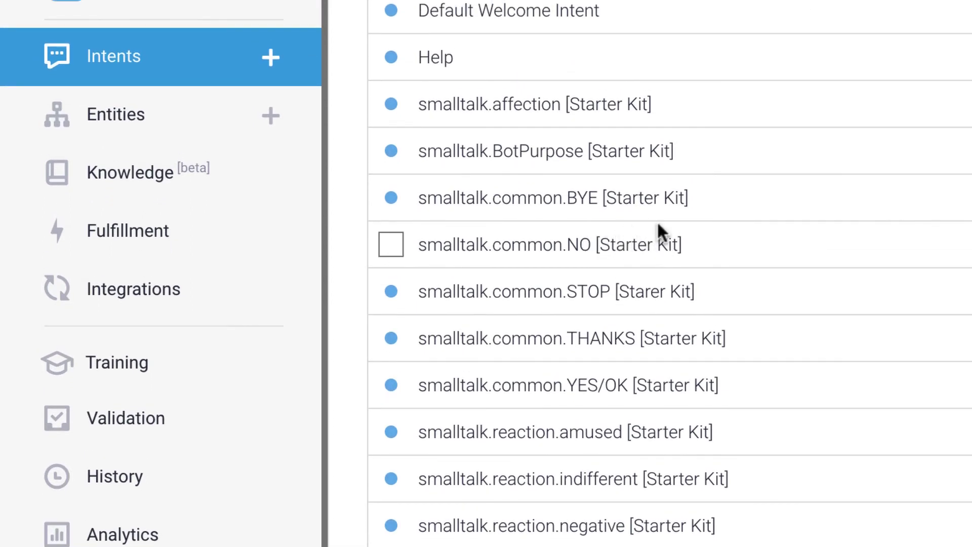
Step: Check that the smalltalk.common.NO intent's custom payload redirects to common.NO, then return to Janis
click(658, 246)
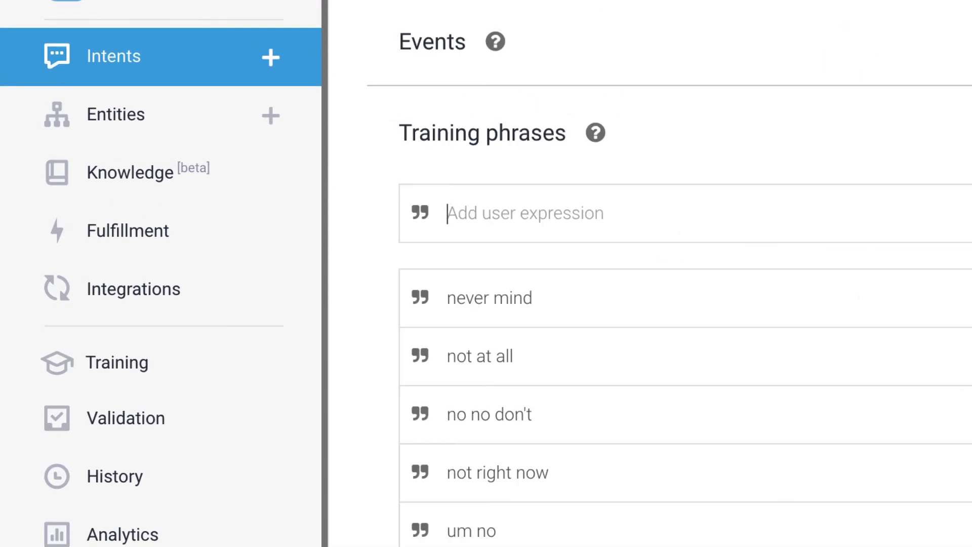
scroll(683, 273, down, 5)
scroll(683, 273, down, 10)
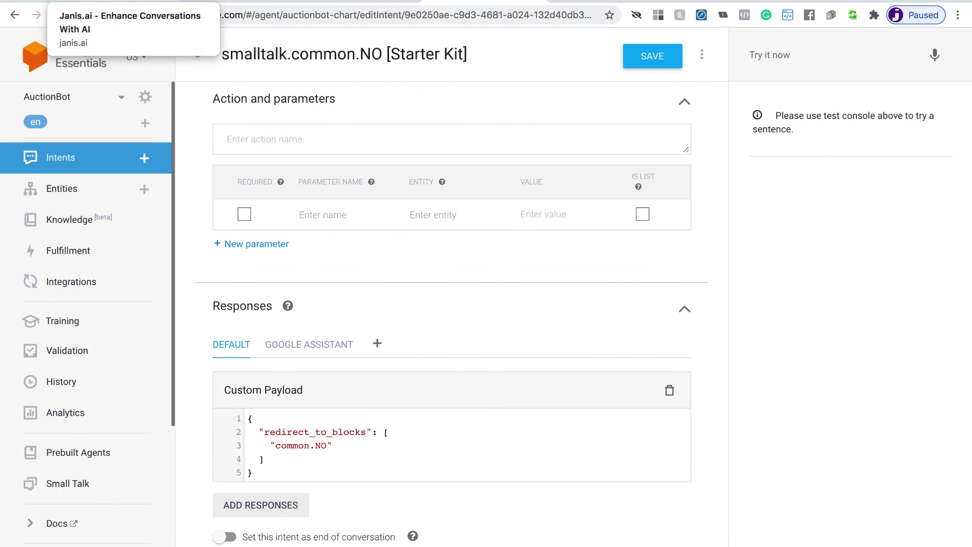
click(71, 1)
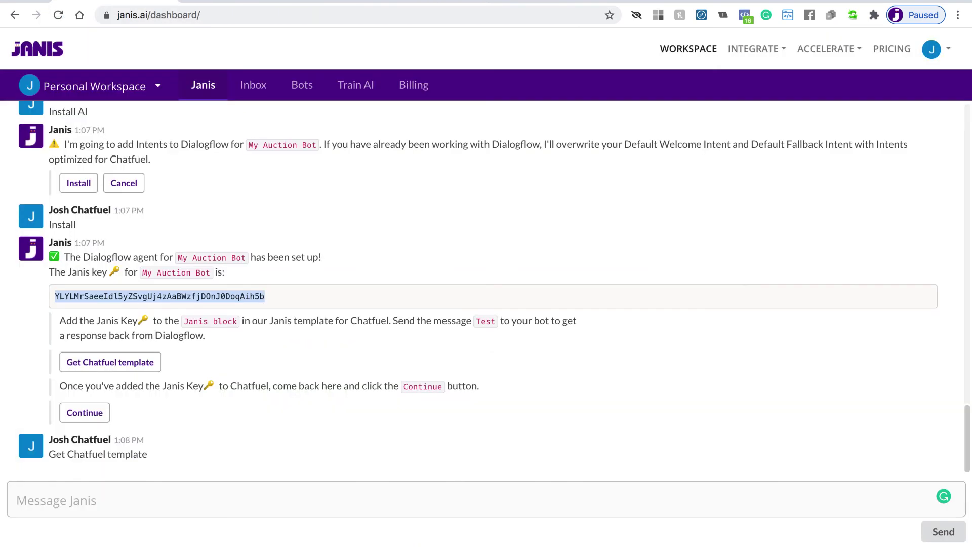
Step: Deselect the Janis key text and move to the janis.ai/chatfuel integration page
click(433, 298)
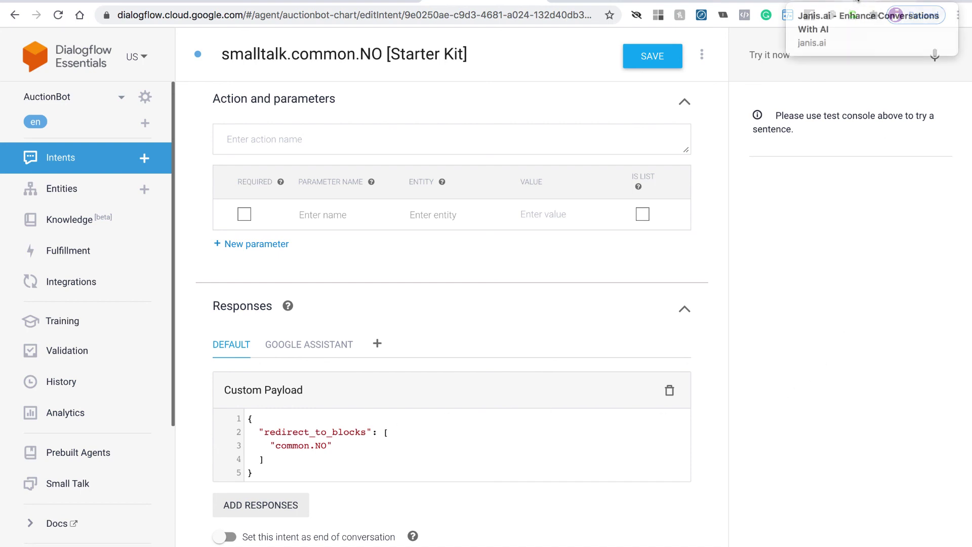
click(857, 1)
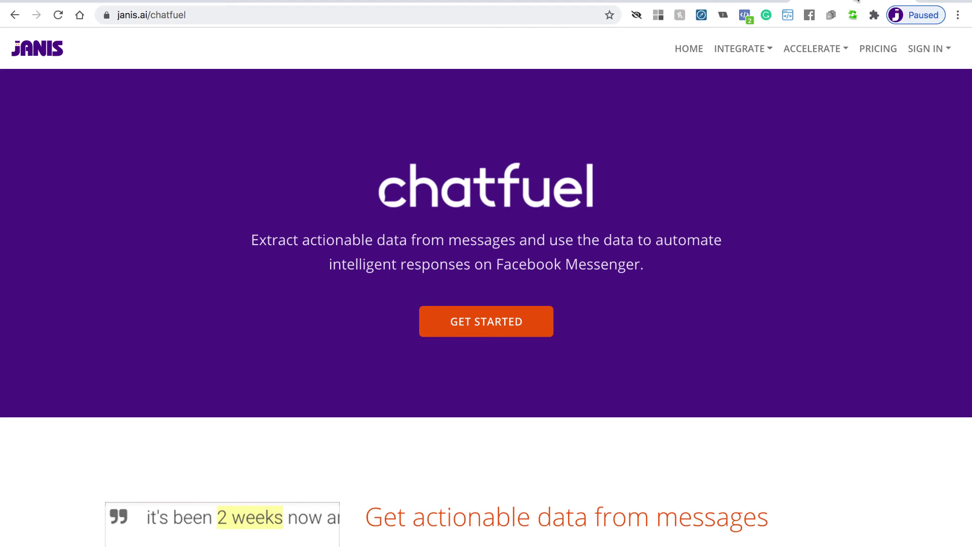
Step: Open the 'Enhance Chatfuel With AI' docs and expand Create with AI (Intents, Entities, Context)
click(490, 326)
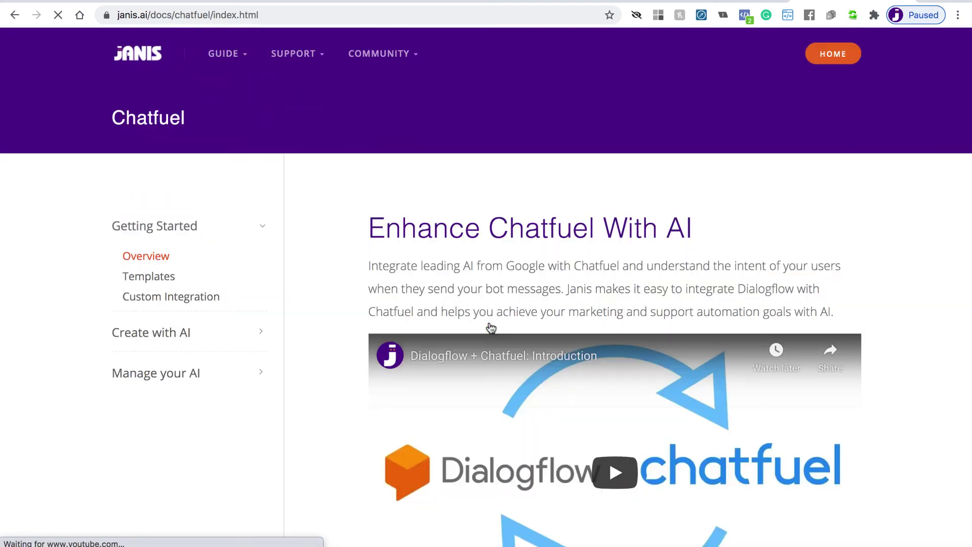
scroll(325, 326, down, 3)
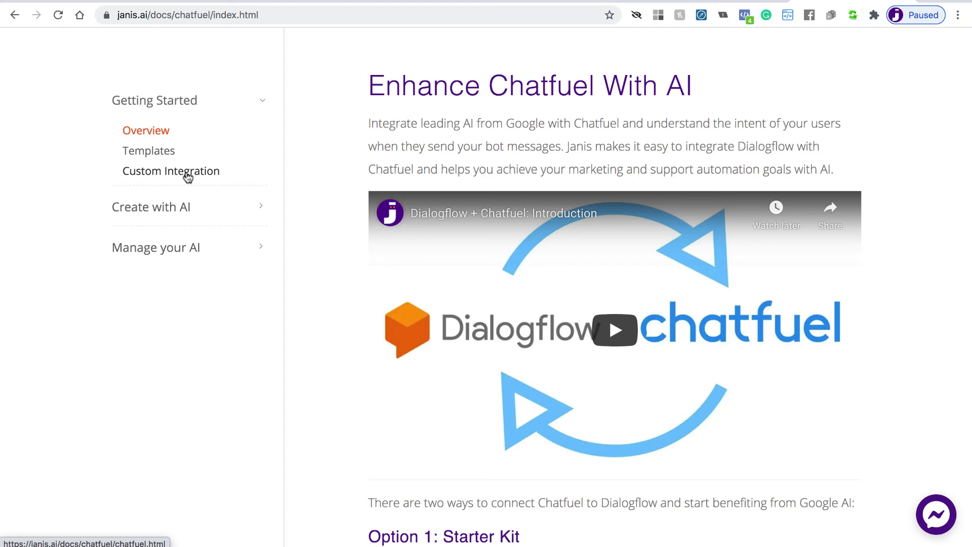
click(146, 208)
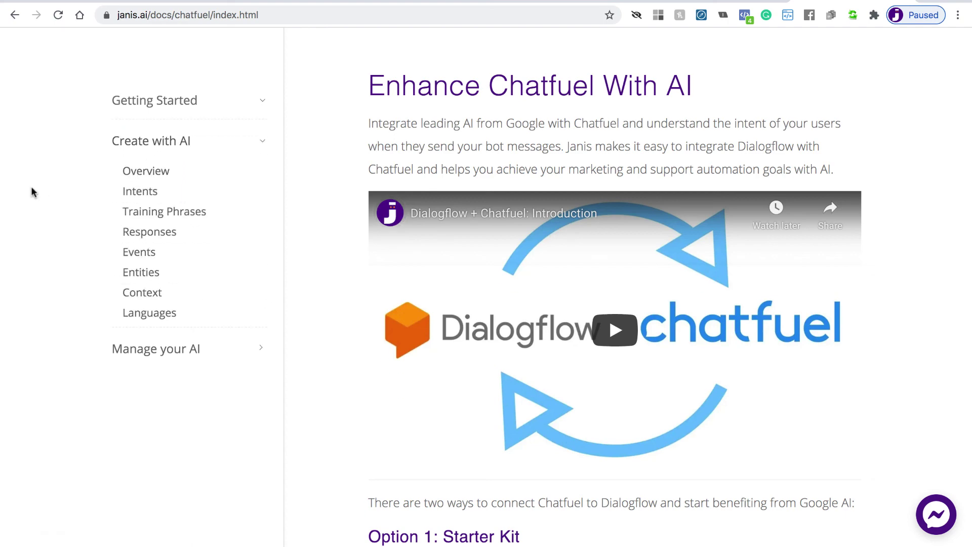